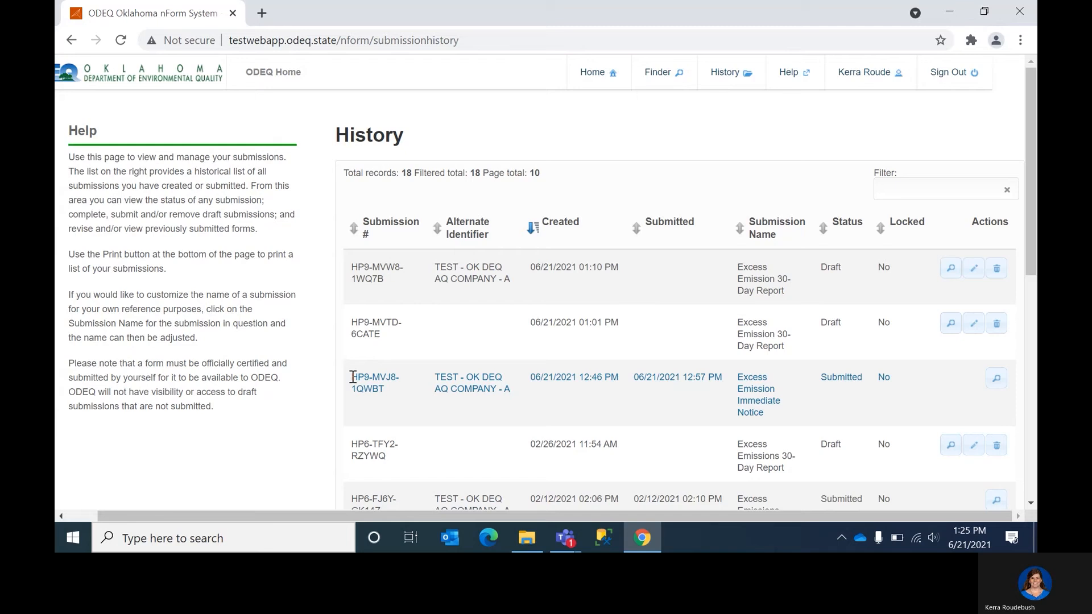
Step: Copy the submitted Excess Emission Immediate Notice's submission number and open Air Quality Compliance and Enforcement's Excess Emission 30-Day Report form
left_click_drag(352, 377, 386, 393)
key("ctrl+c")
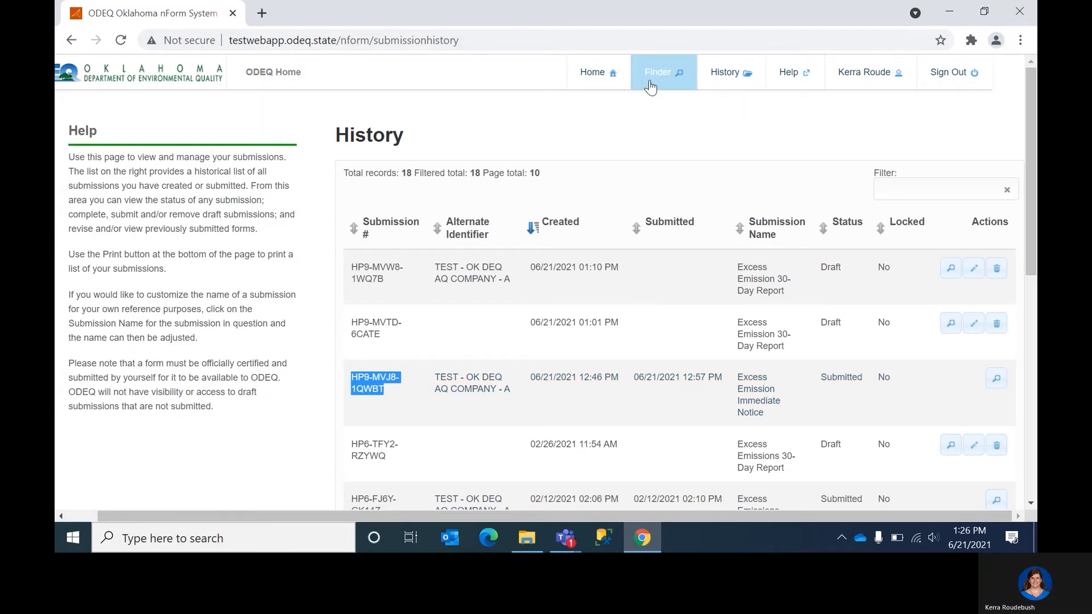
left_click(651, 87)
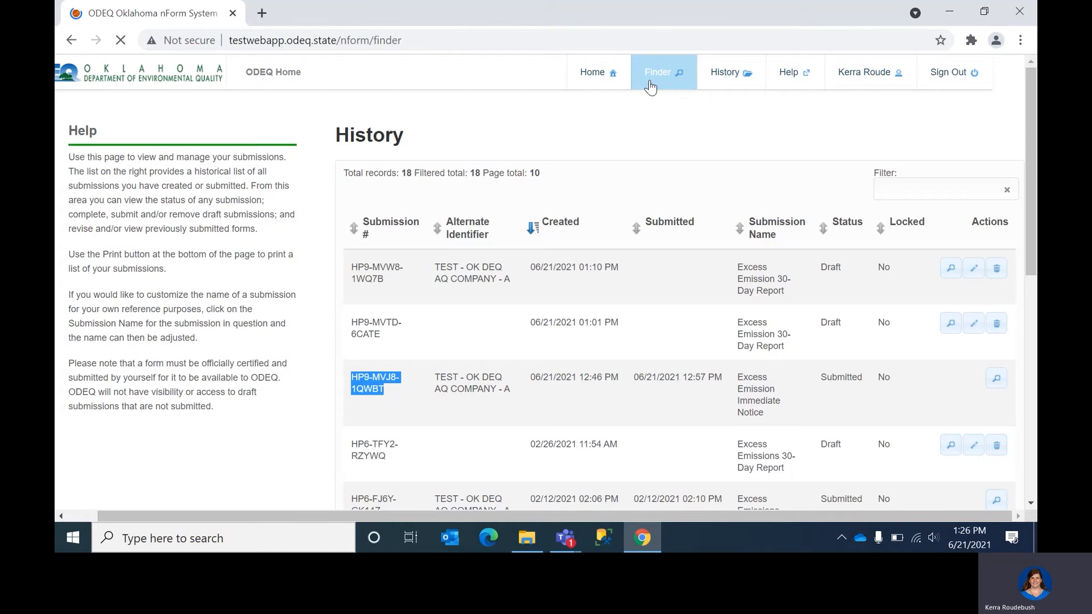
left_click(192, 460)
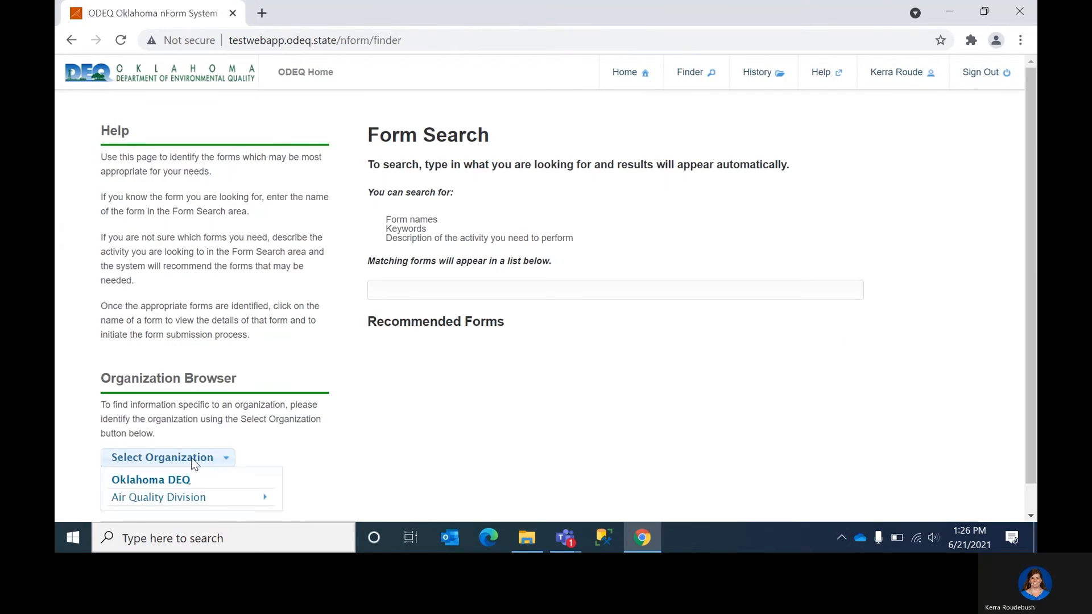
mouse_move(263, 498)
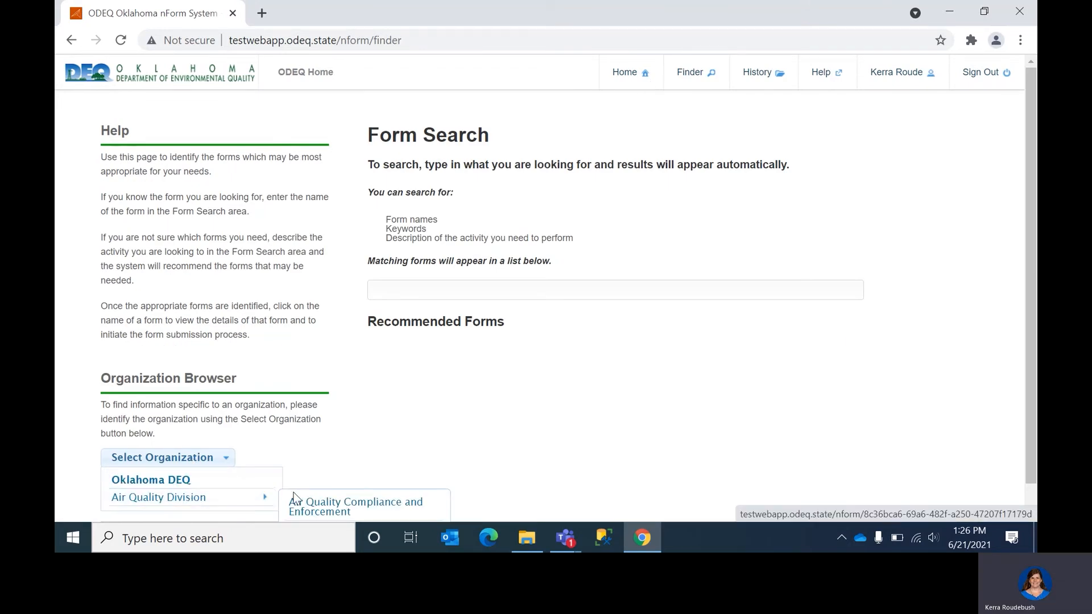
left_click(326, 510)
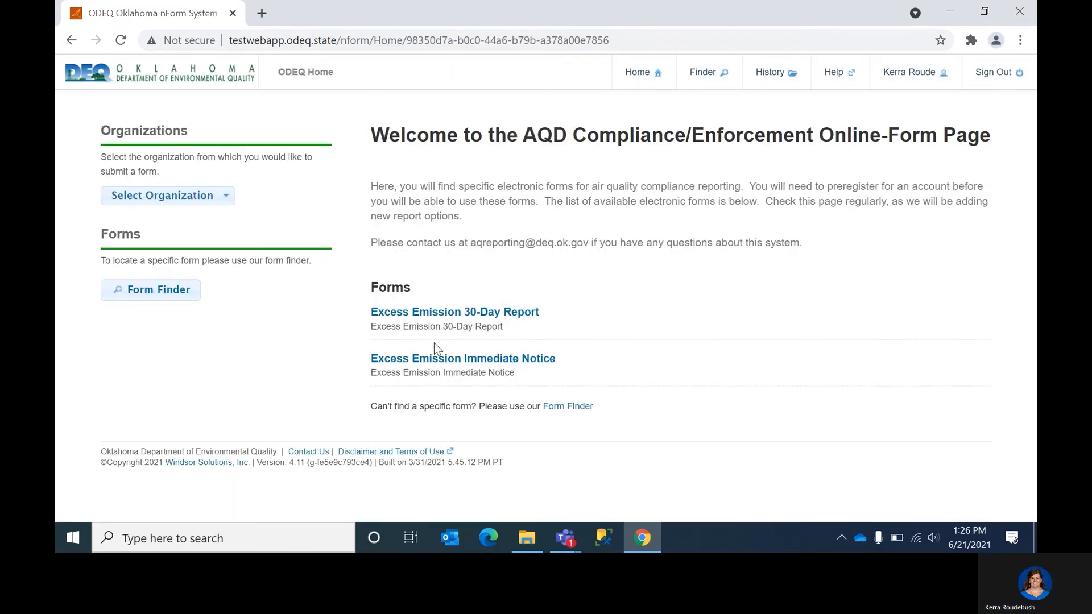
left_click(460, 319)
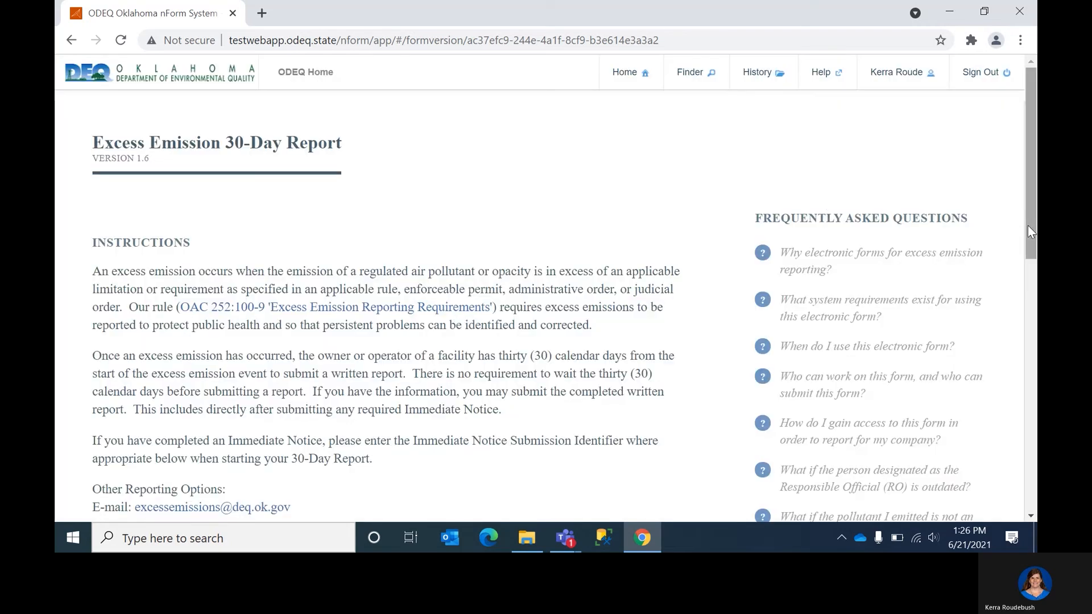
Step: Paste the copied number as the Immediate Notice Submission # and begin the form entry
left_click_drag(1028, 225, 1035, 409)
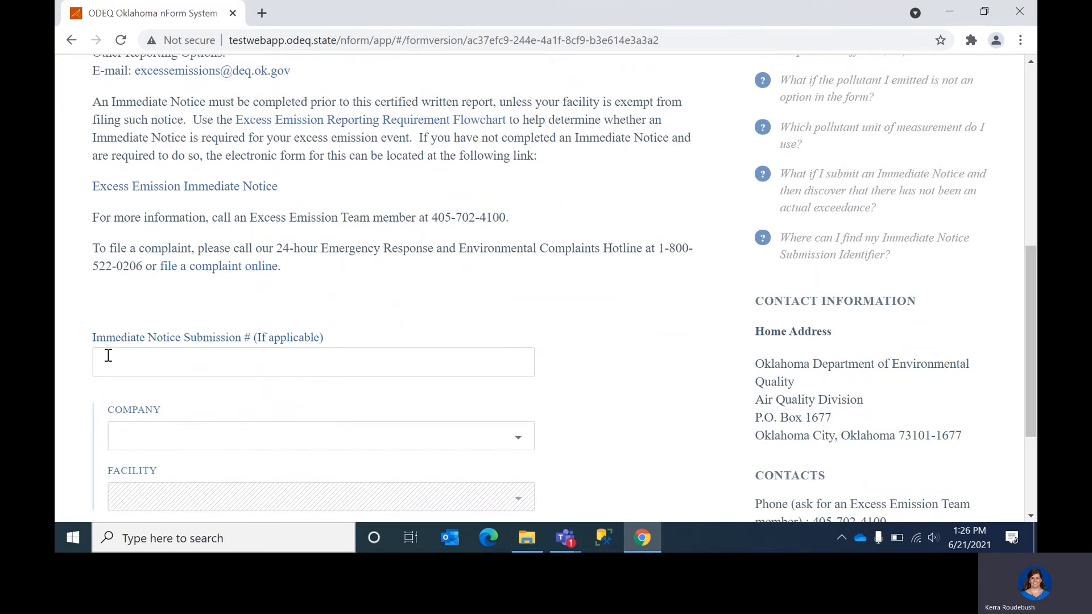
left_click(103, 358)
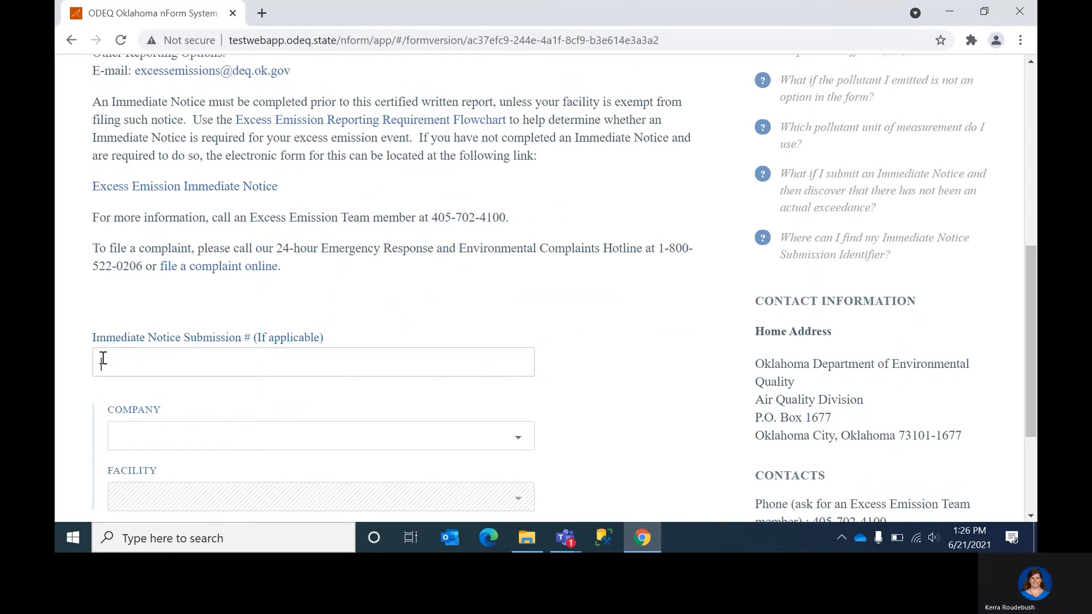
key("ctrl+v")
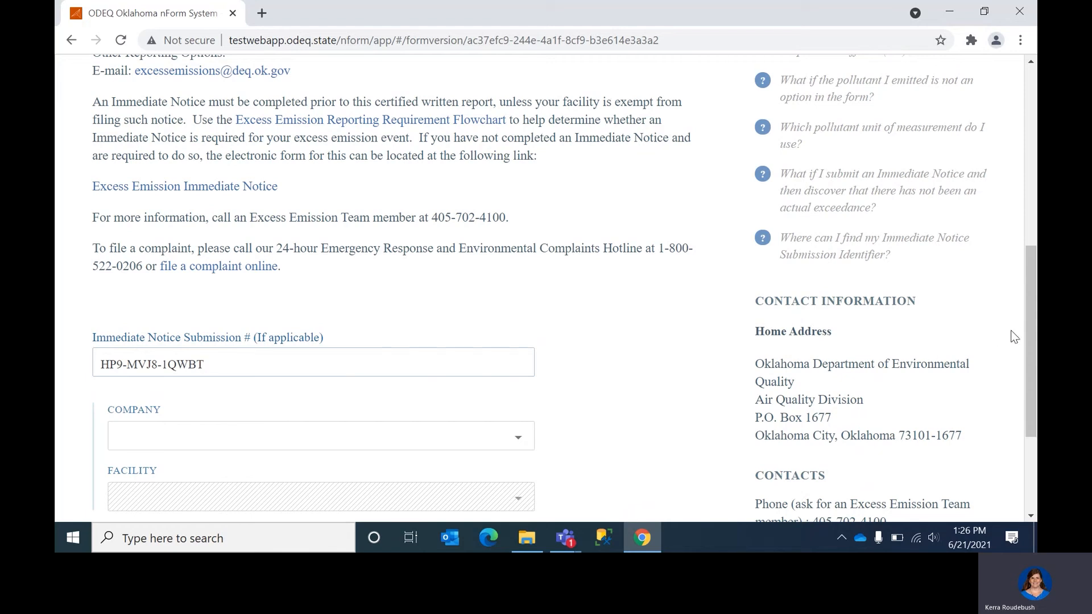
scroll(1027, 330, "down", 2)
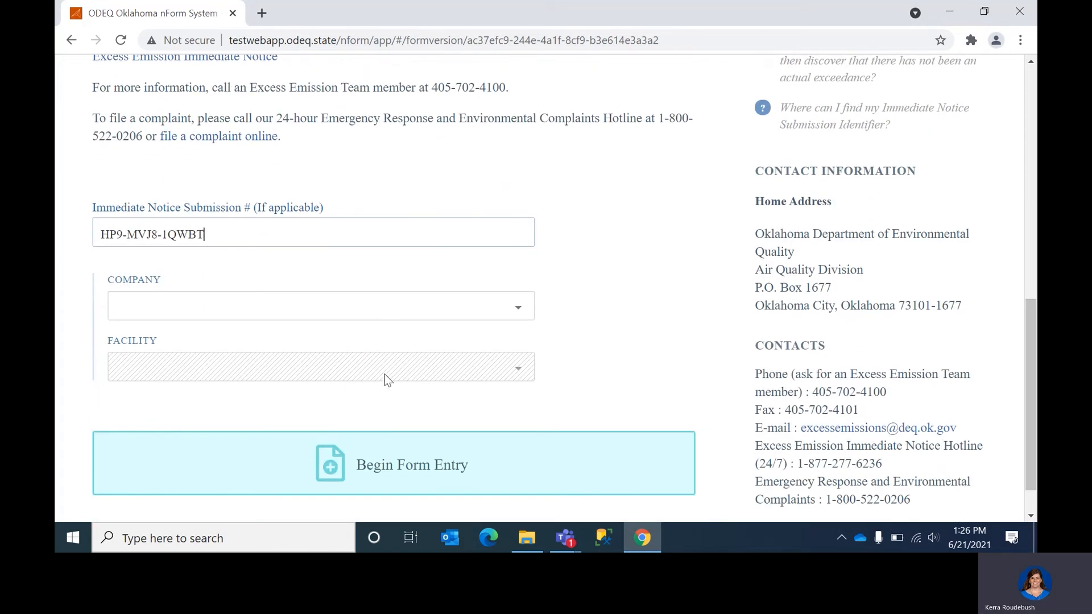
left_click(384, 467)
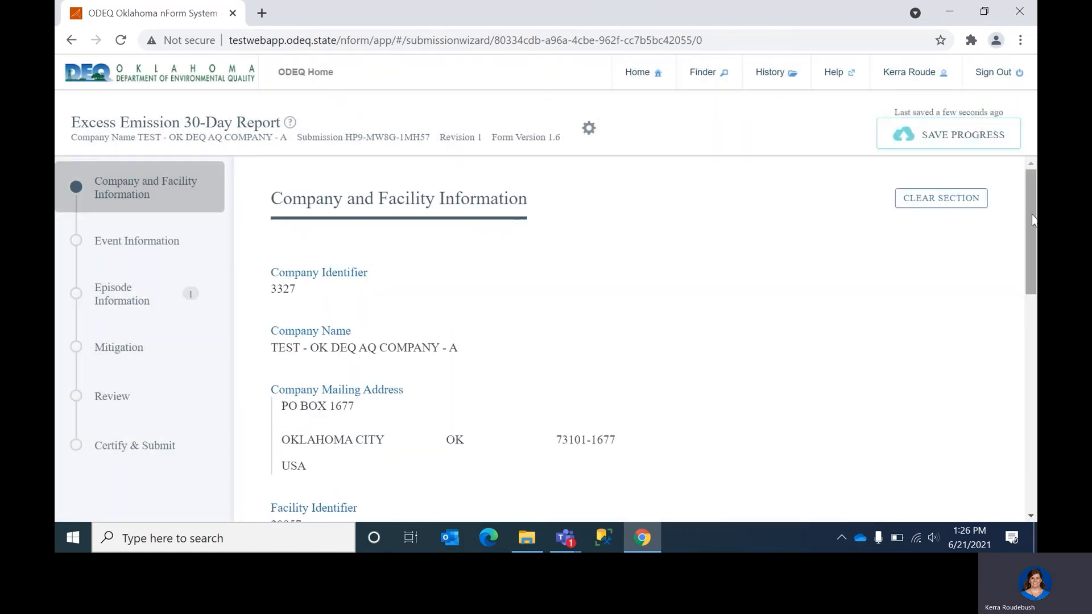
Step: Continue to the Event Information section and set the event's end date to 6/21/2021
left_click_drag(1032, 218, 1031, 435)
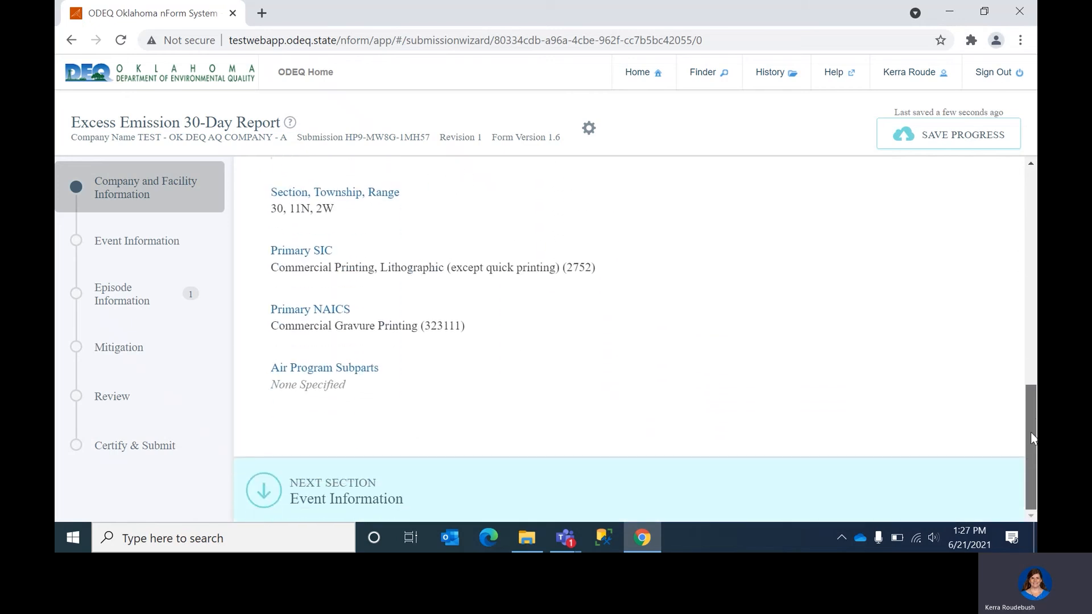
left_click(262, 491)
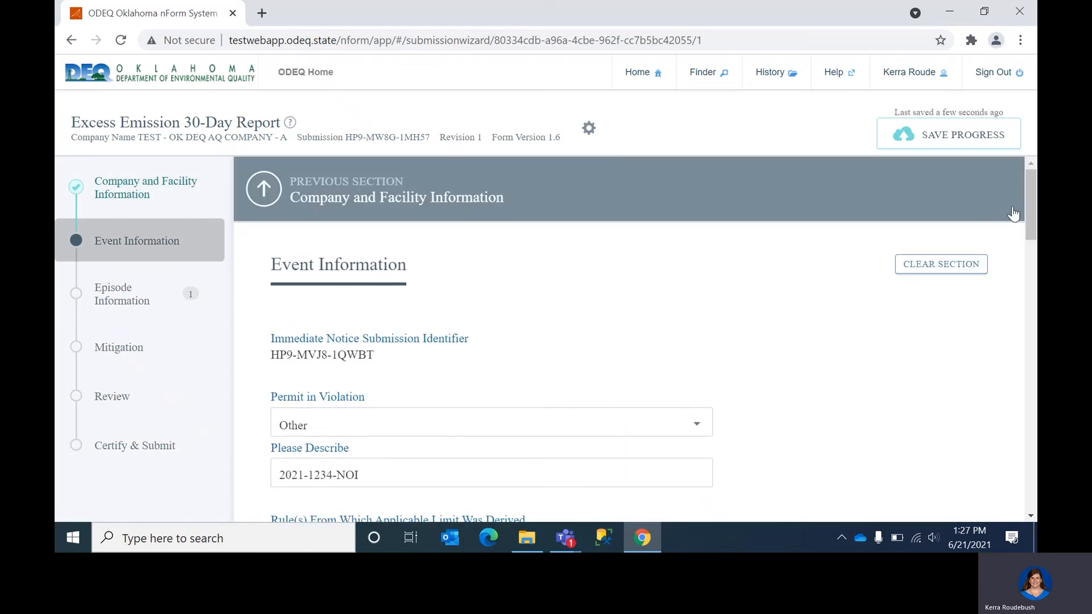
left_click_drag(1029, 212, 1034, 321)
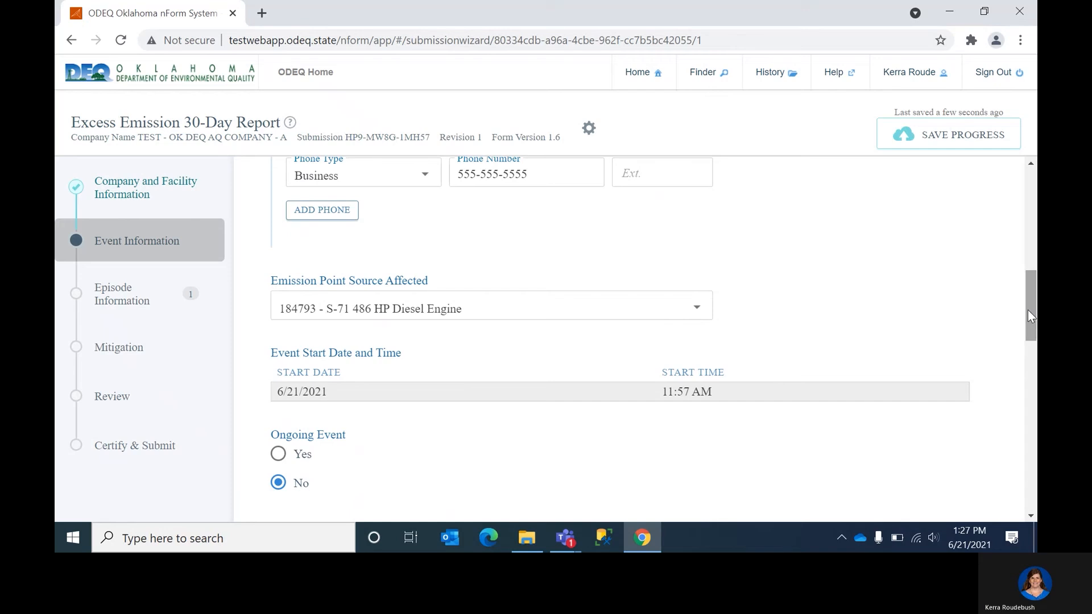
left_click_drag(1028, 309, 1028, 360)
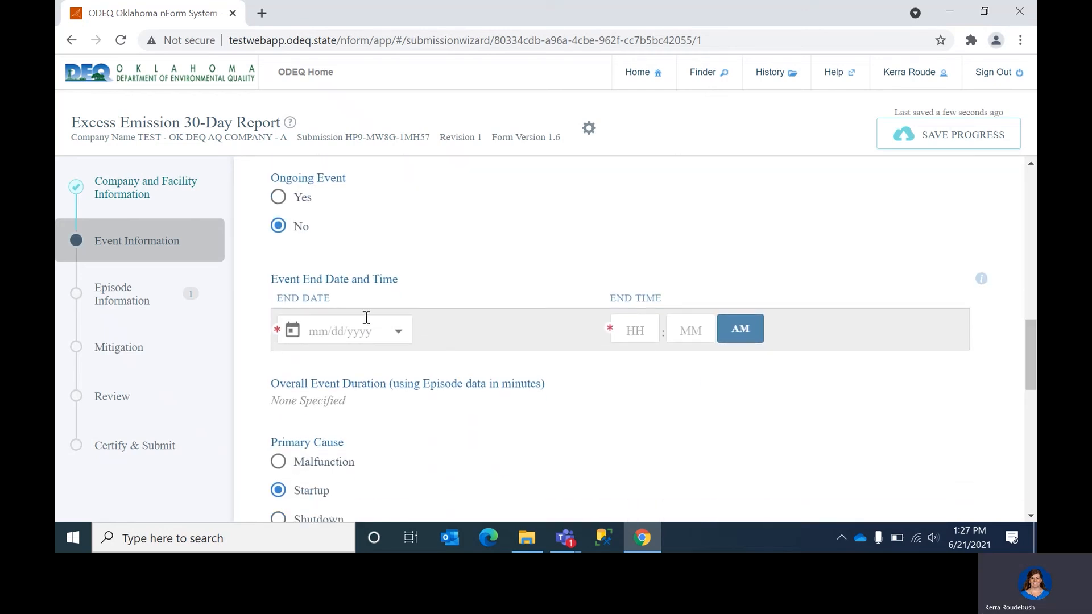
left_click(400, 337)
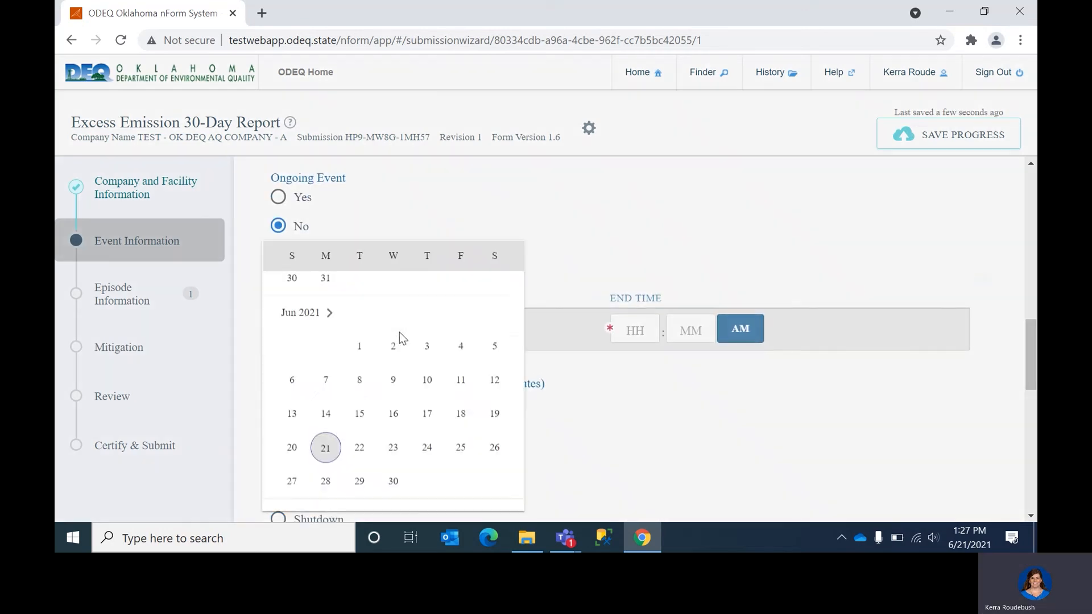
left_click(326, 489)
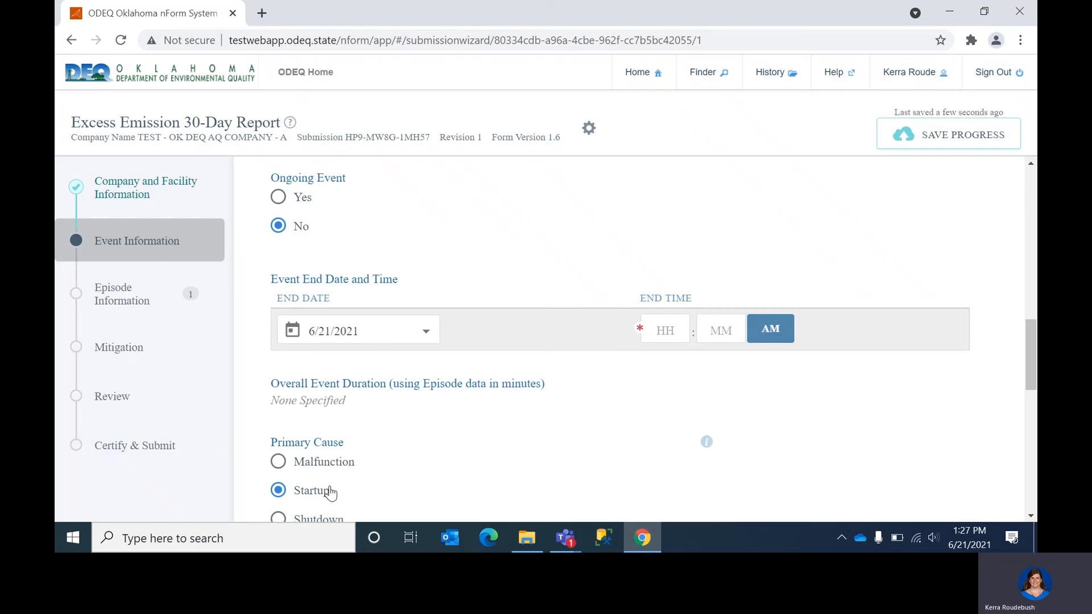
Step: Set the event's end time to 12:10 AM
left_click(676, 331)
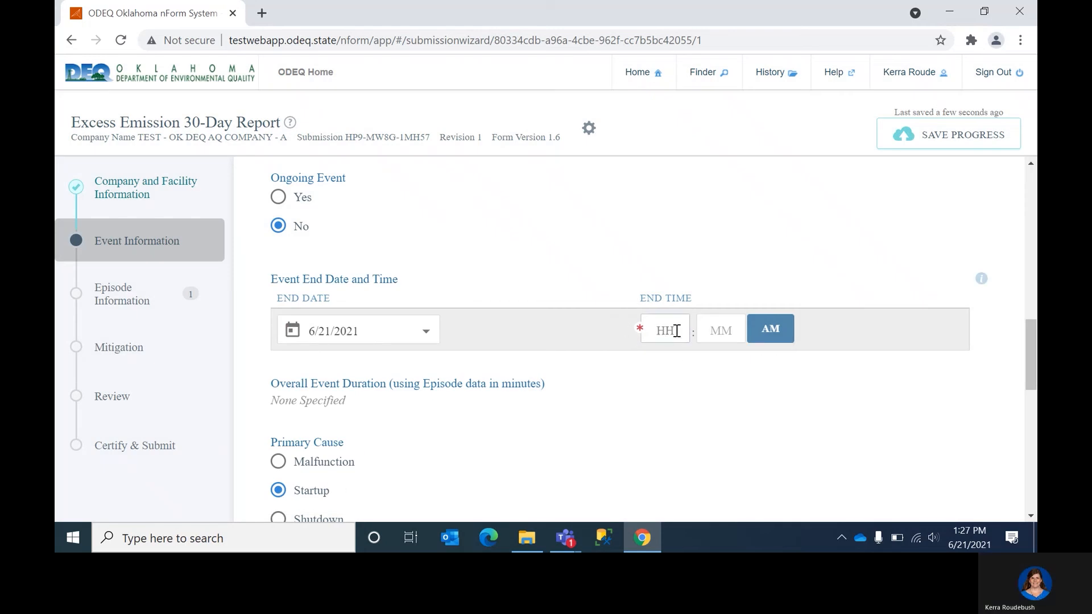
type("12")
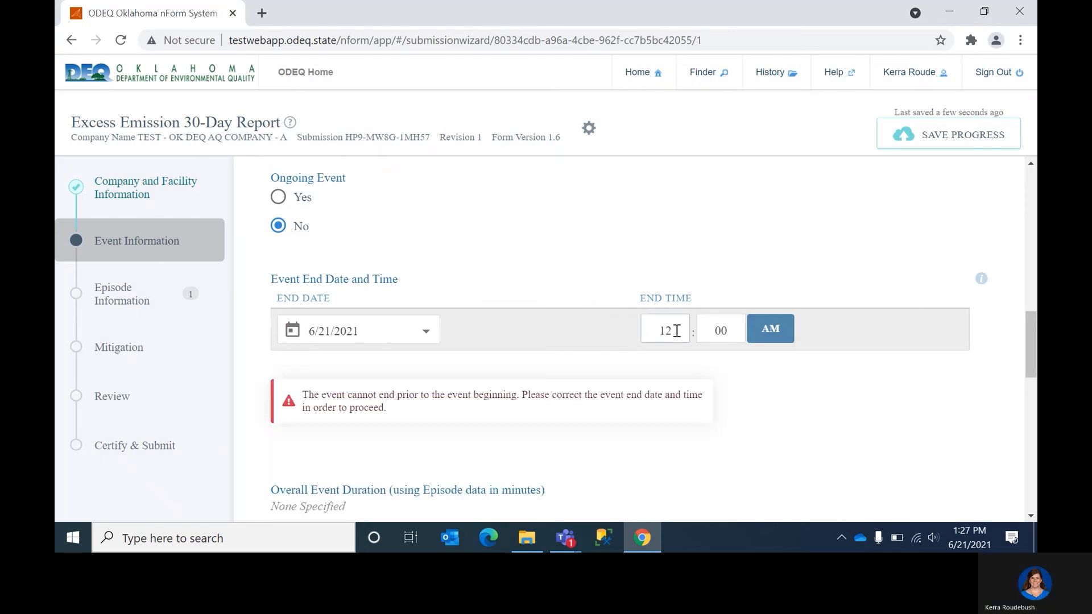
left_click(730, 329)
type("0")
key("BackSpace")
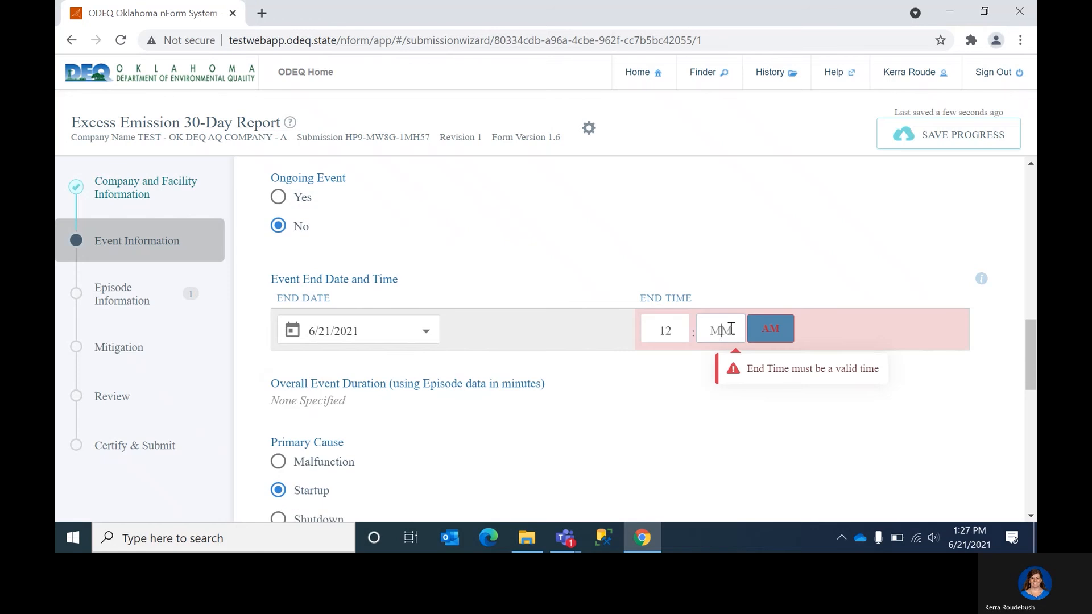
type("10")
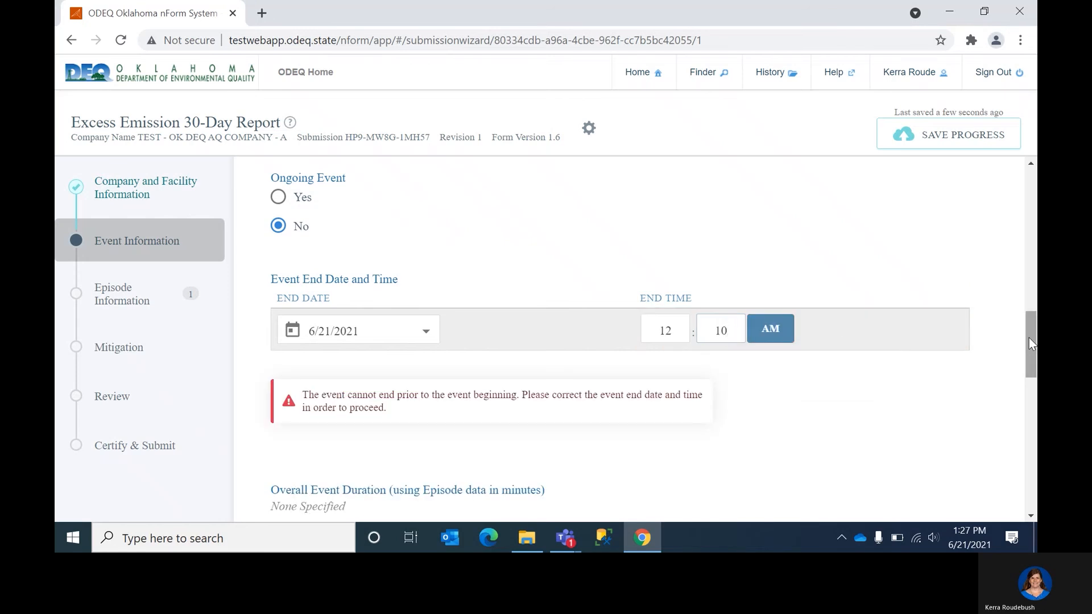
mouse_move(1029, 344)
left_mouse_down()
mouse_move(1035, 379)
mouse_move(1035, 330)
left_mouse_up()
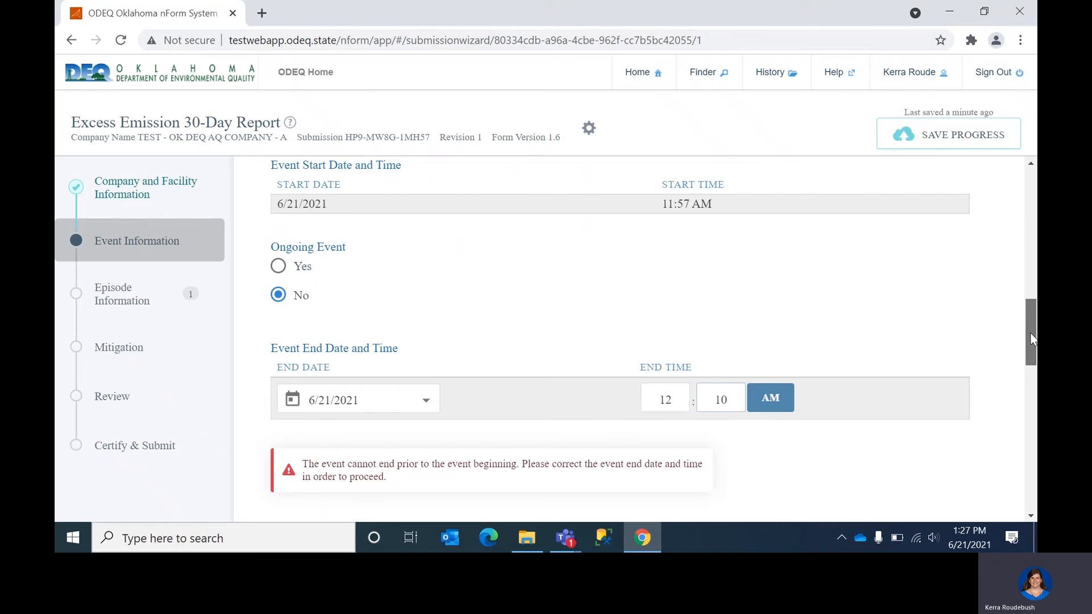
Step: Enter "Cold start" as the explanation of the event and continue to the Episode Information section
left_click_drag(1030, 336, 1031, 427)
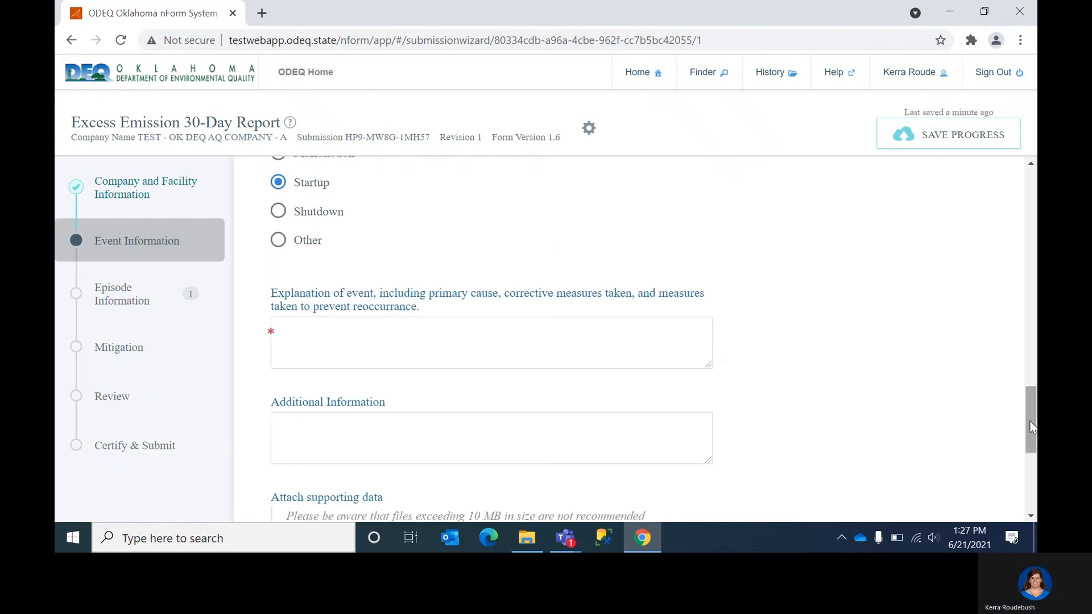
left_click(283, 331)
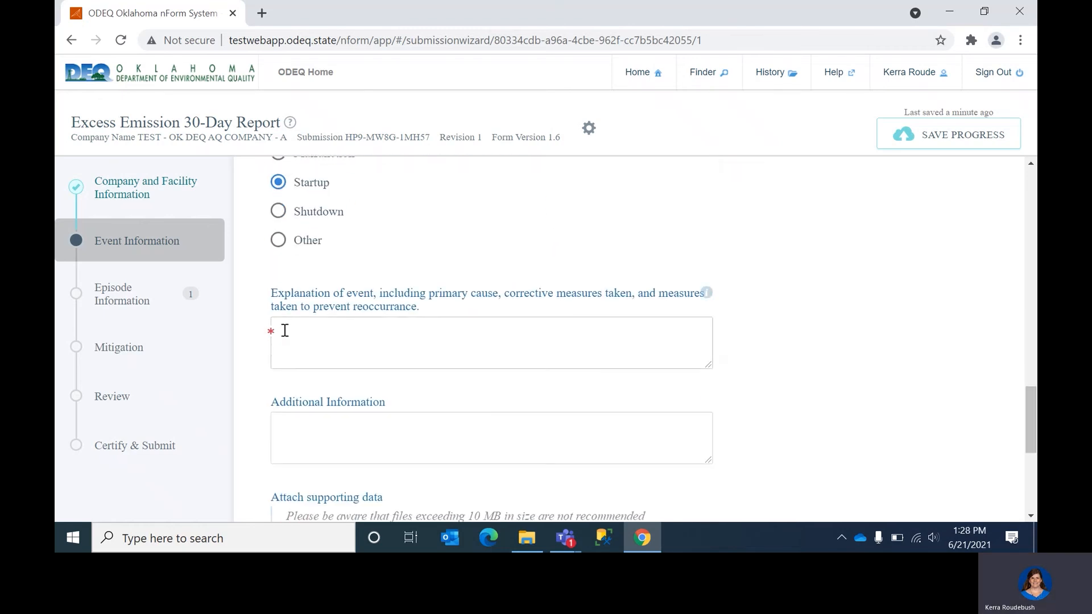
type("cold start")
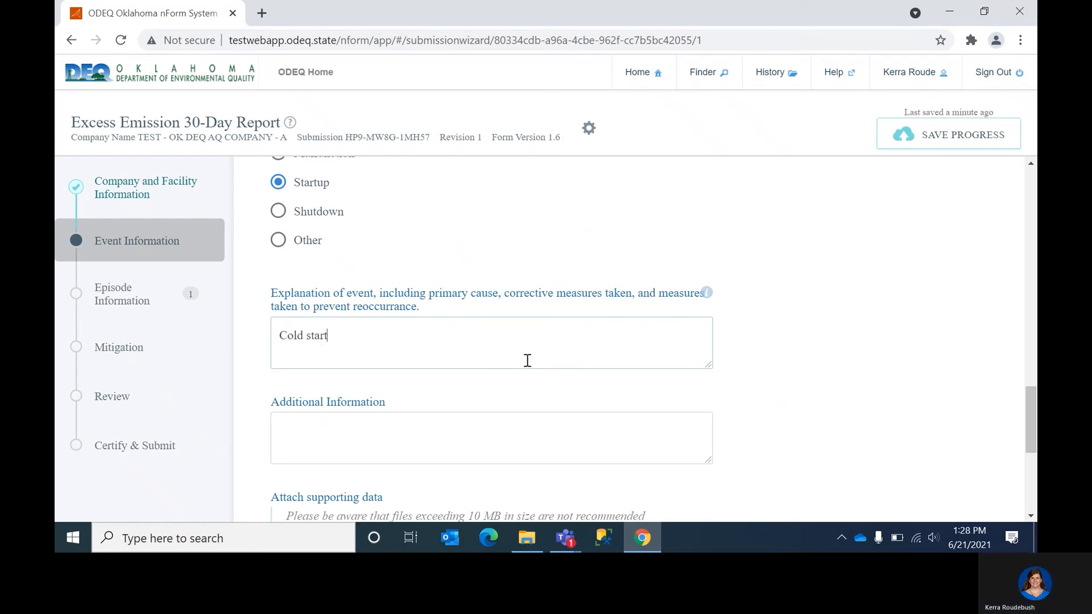
left_click_drag(1033, 413, 1034, 483)
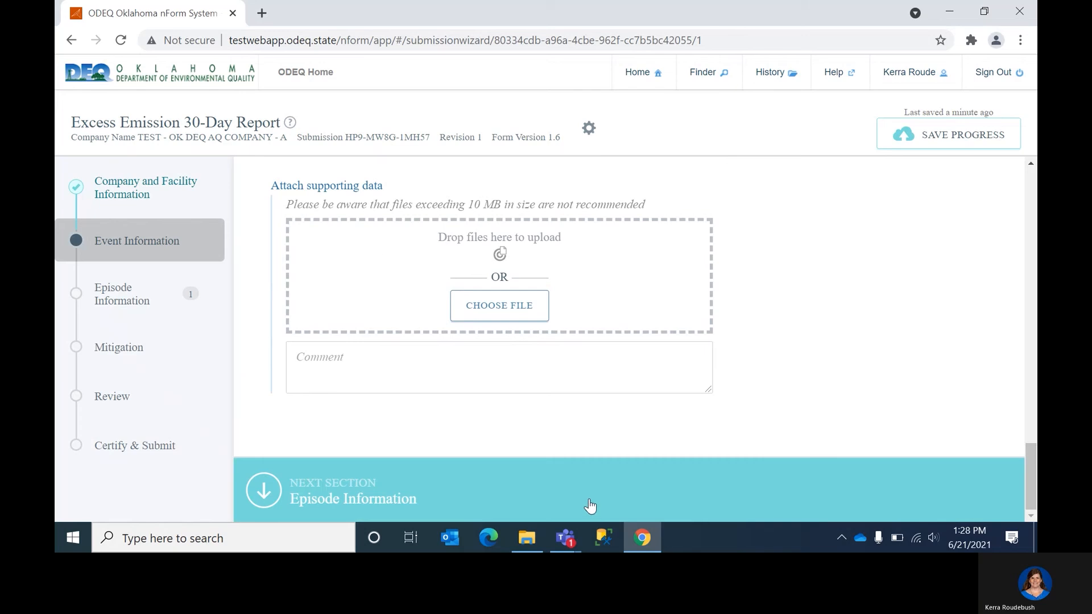
left_click(263, 493)
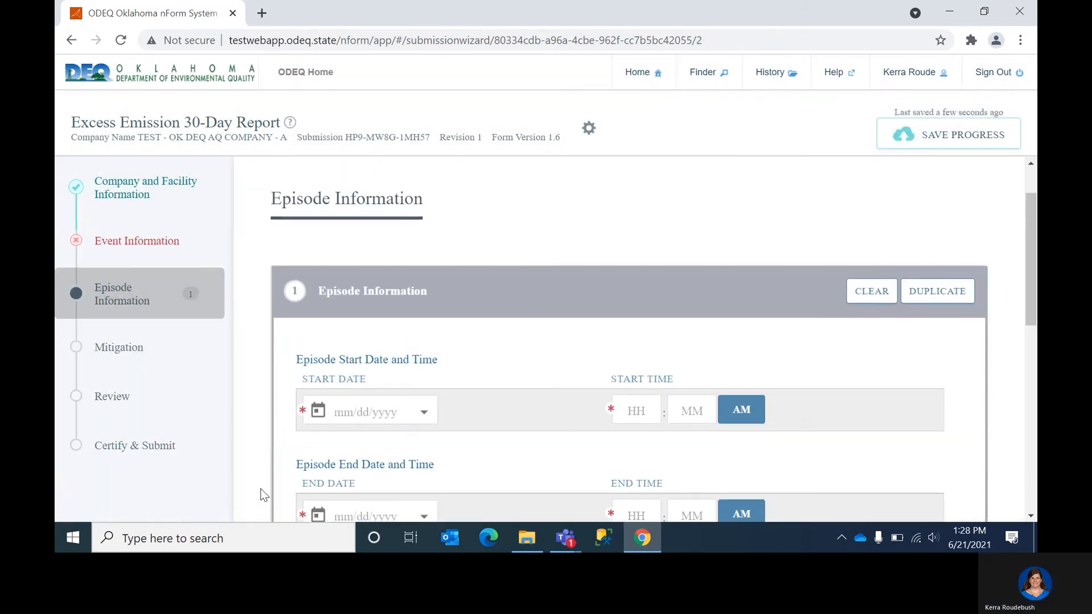
Step: Set the first episode's start date to 6/21/2021 and its start time to 11:55 AM
left_click(428, 419)
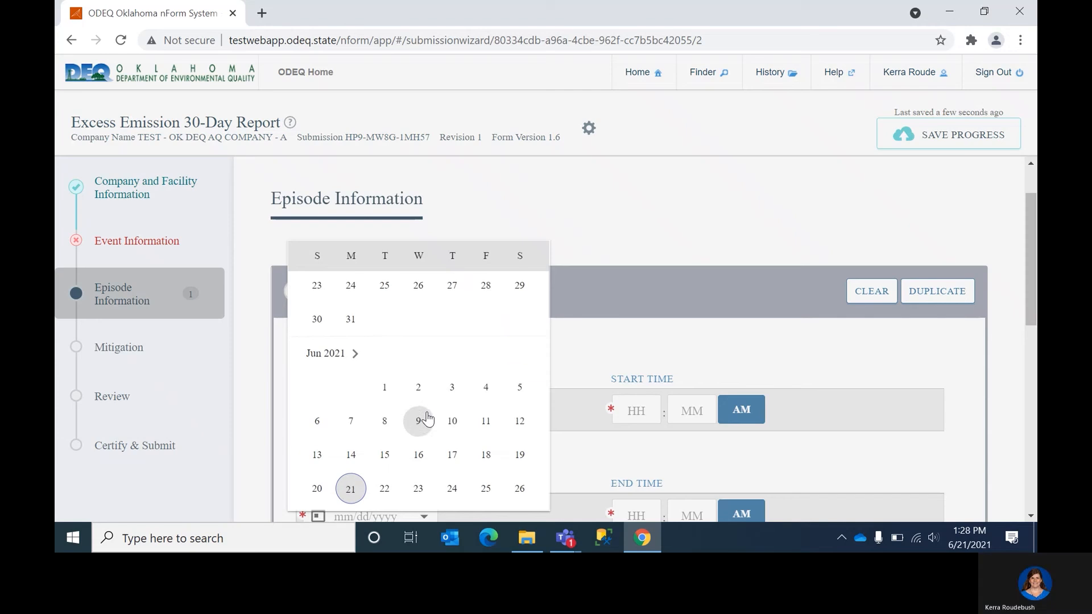
left_click(351, 487)
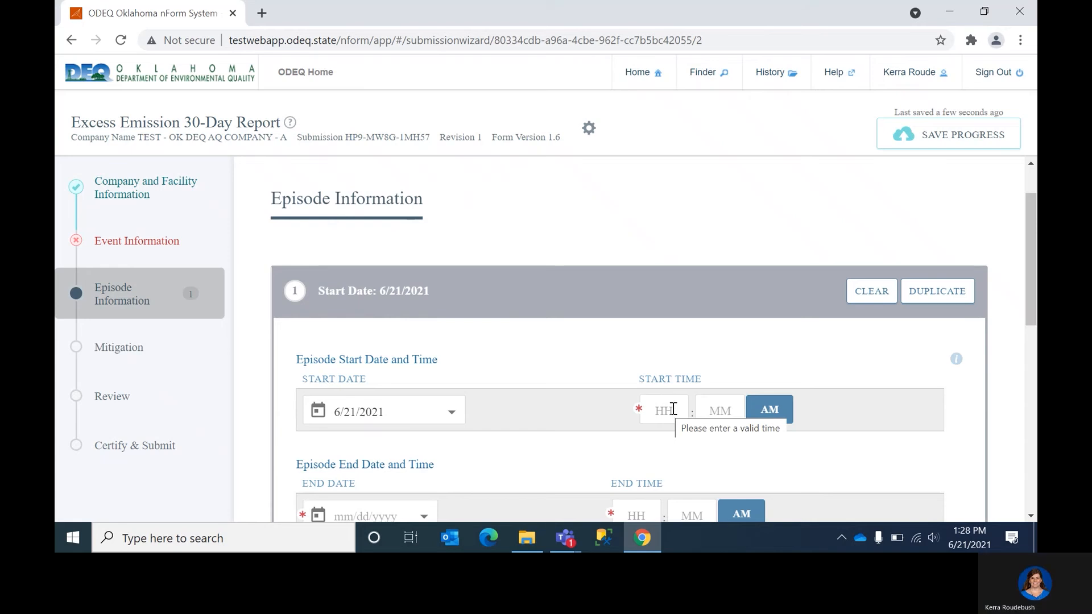
left_click(675, 411)
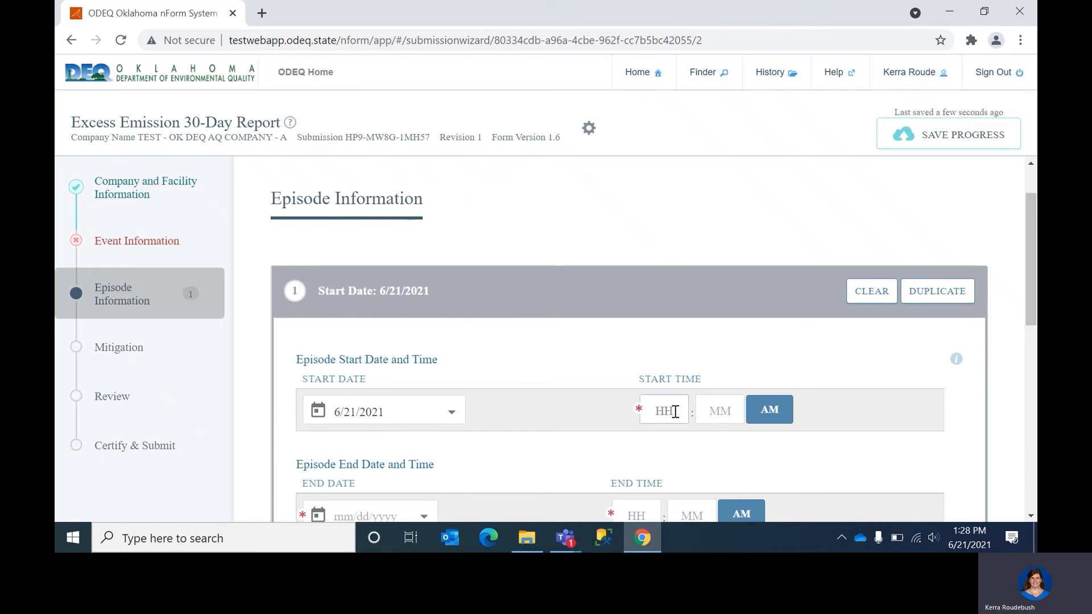
type("11")
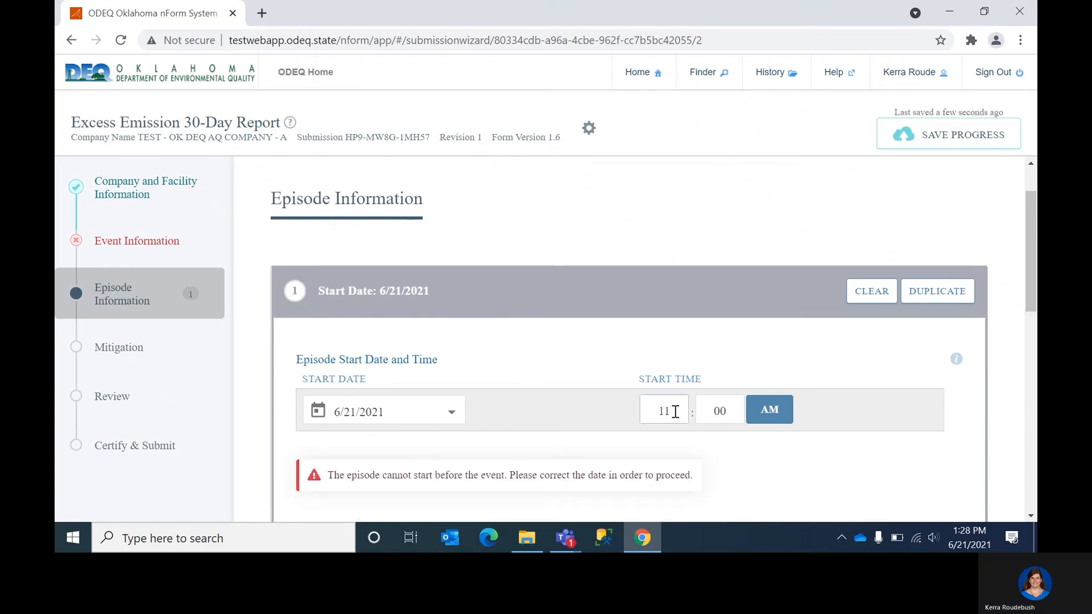
left_click(725, 410)
type("55")
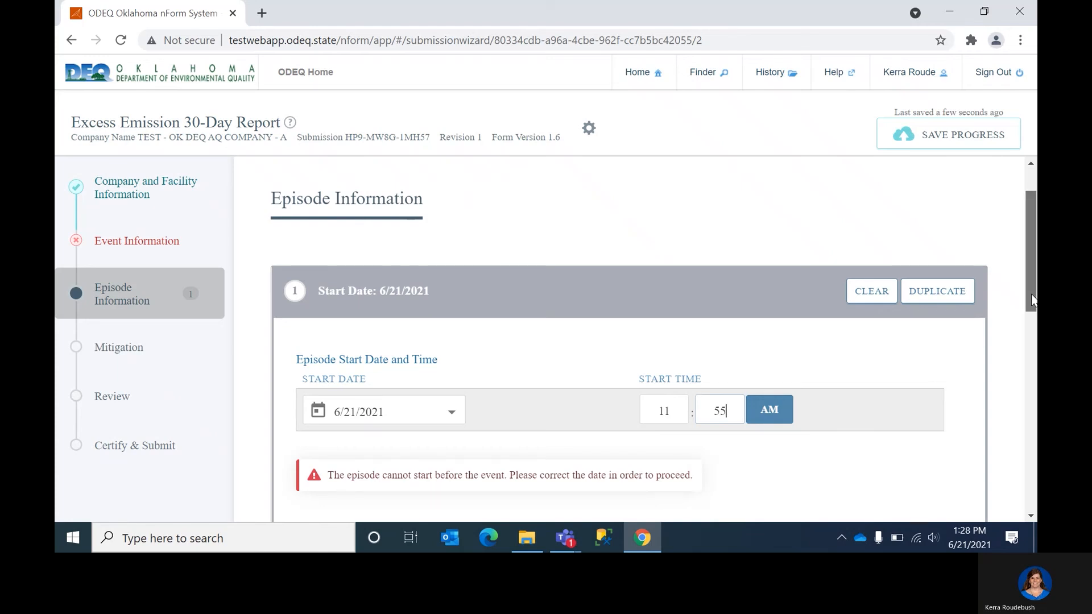
left_click_drag(1032, 299, 1034, 364)
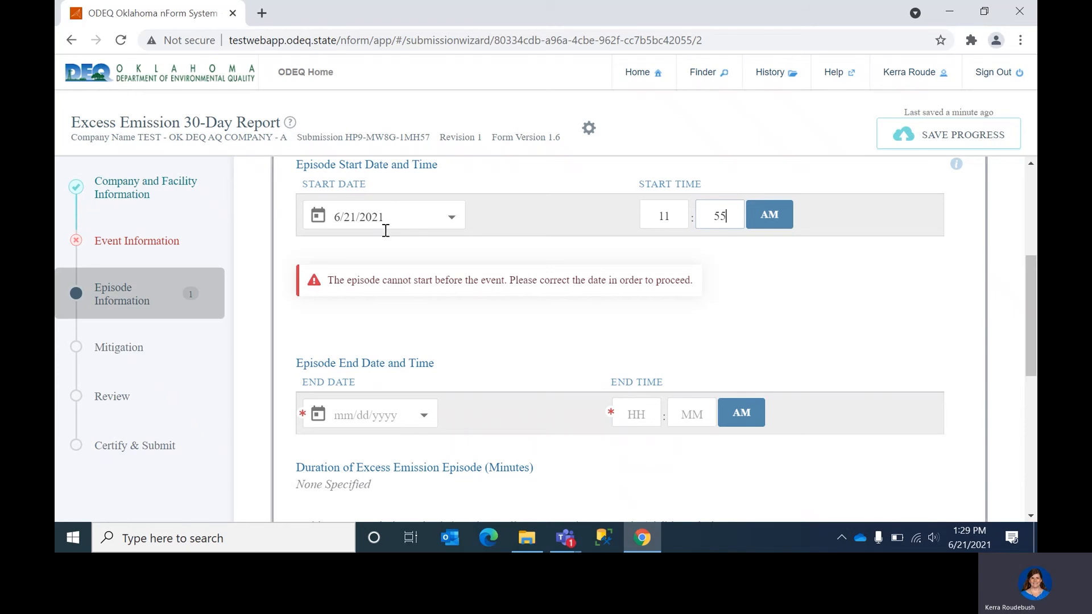
Step: Return to the Event Information section and check the event's start date and time
left_click(153, 243)
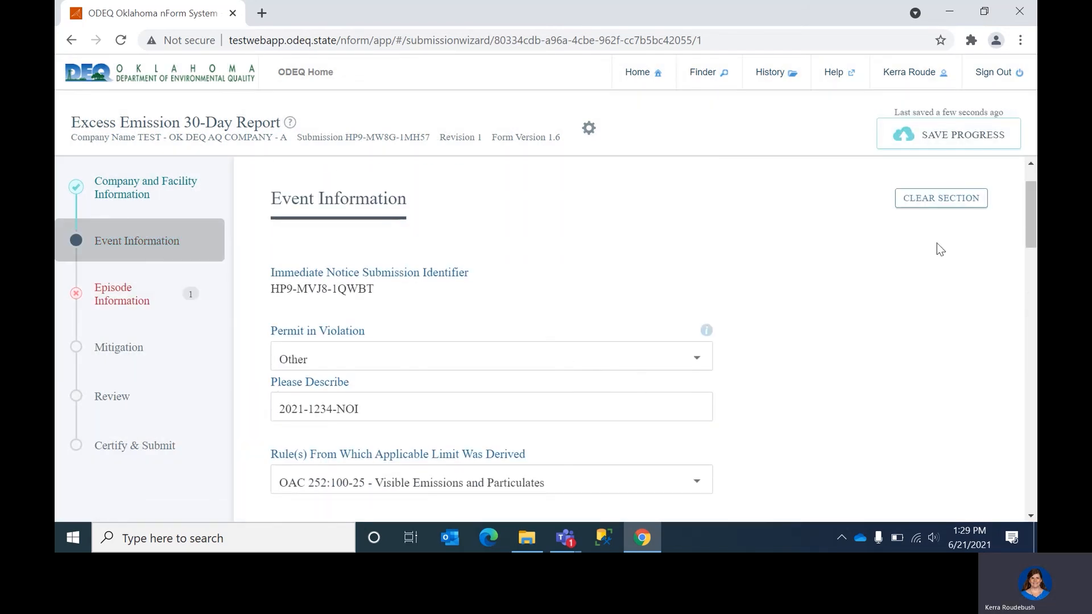
left_click_drag(1034, 210, 1035, 294)
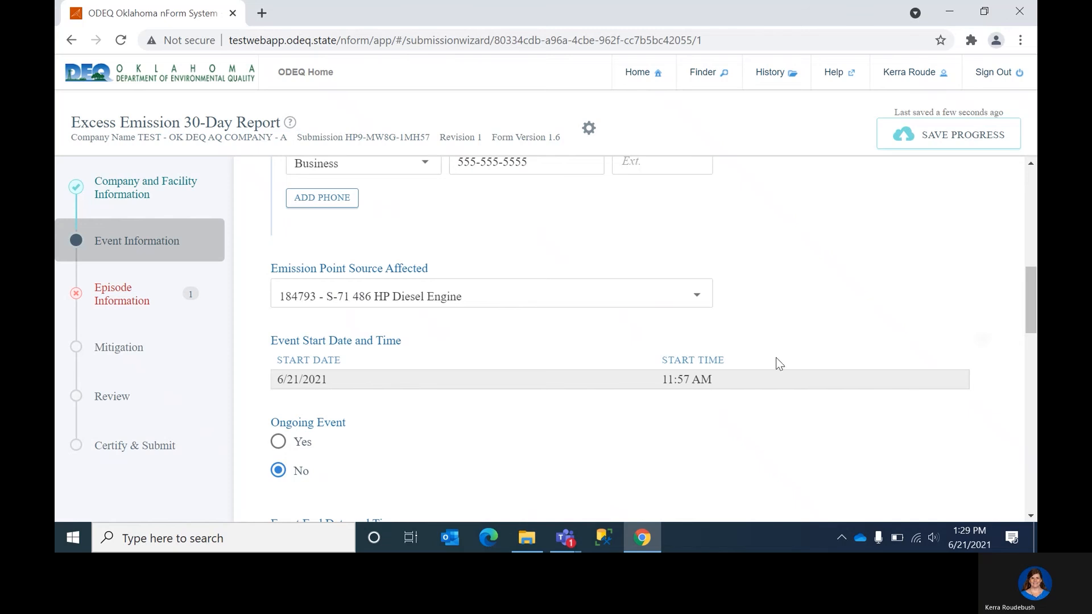
Step: Return to the Episode Information section and set the episode's start time to 11:57 AM
left_click(130, 301)
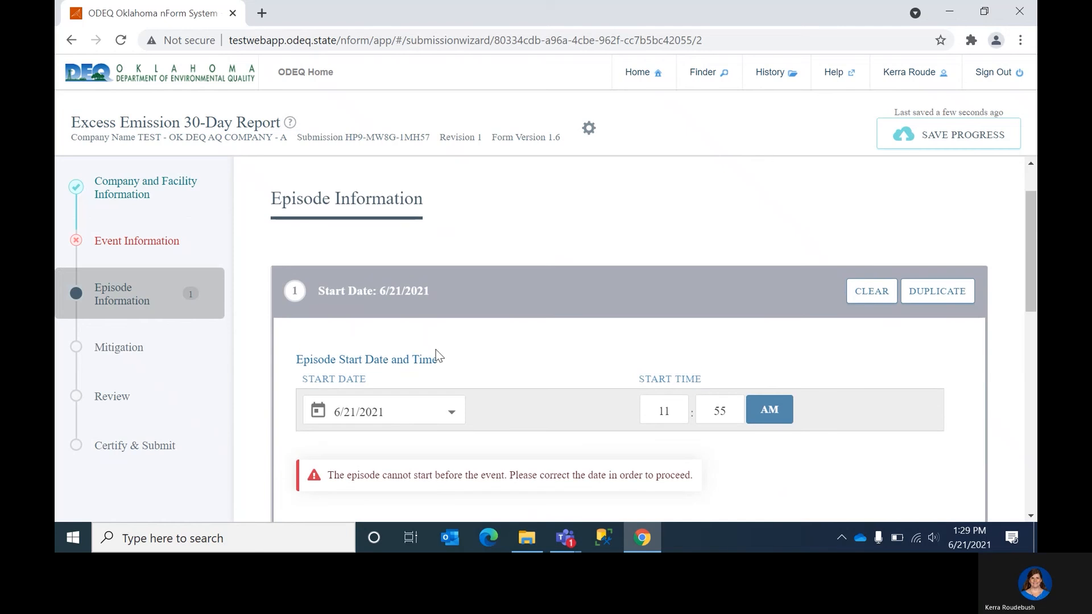
left_click(730, 410)
key("BackSpace")
type("7")
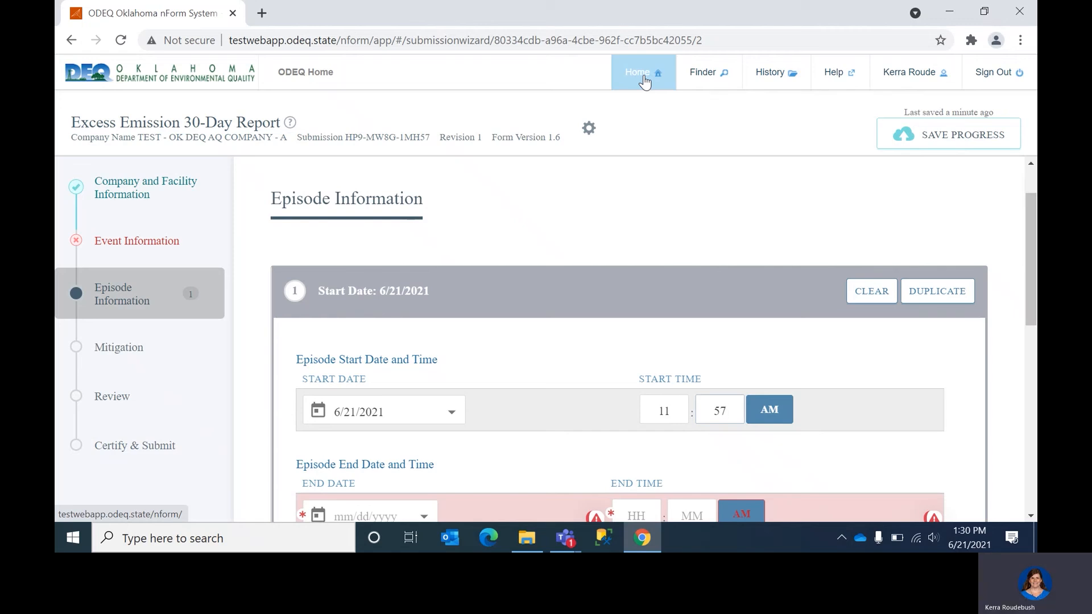
Step: Leave the draft report, open the submitted Excess Emission Immediate Notice from the submission history, and start a revision of it
left_click(769, 77)
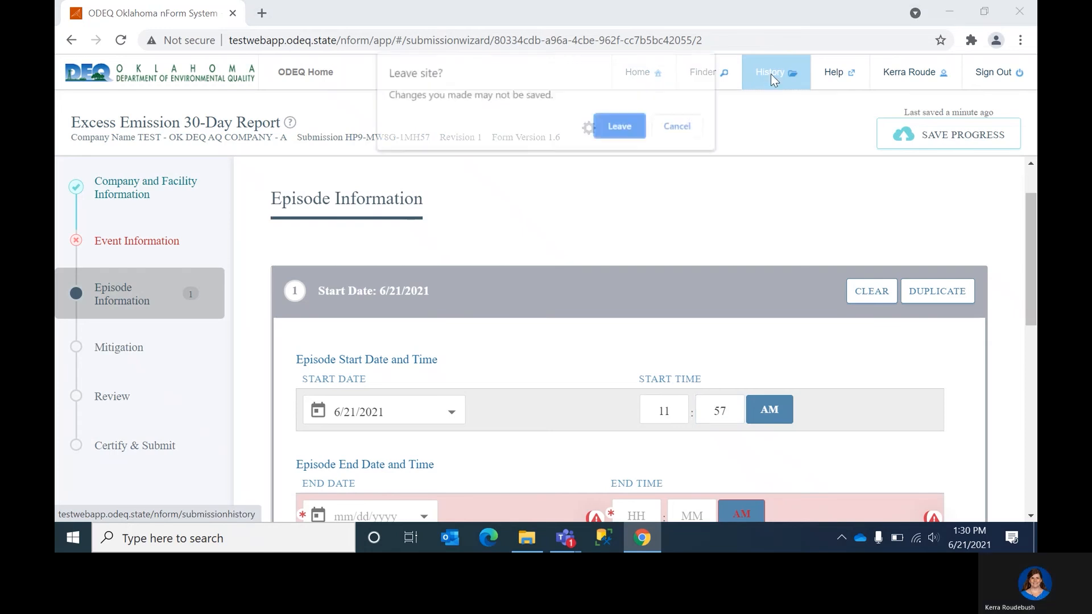
left_click(613, 128)
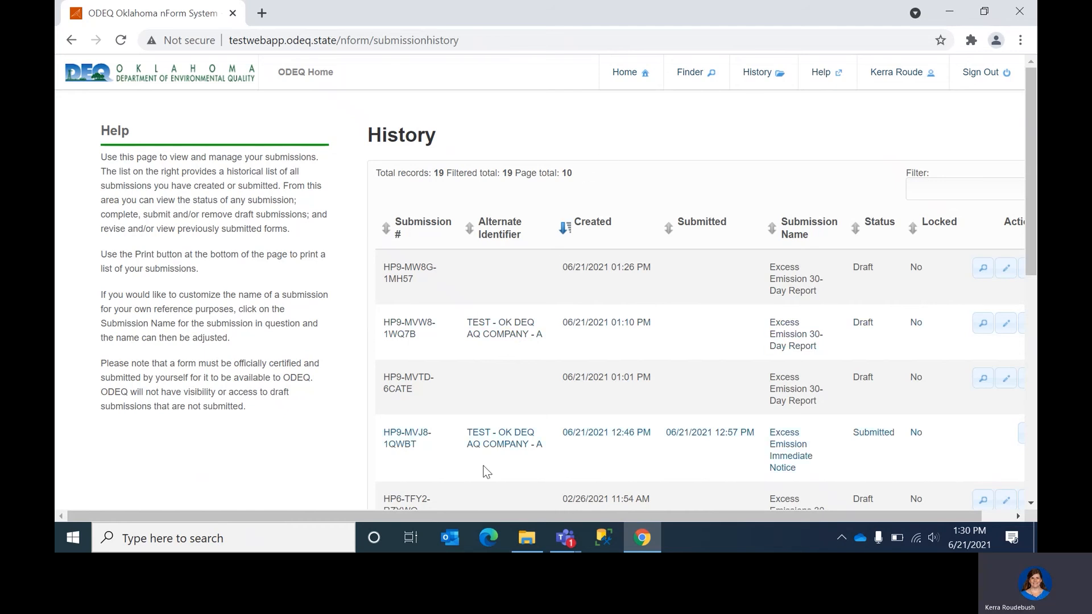
left_click_drag(471, 512, 494, 513)
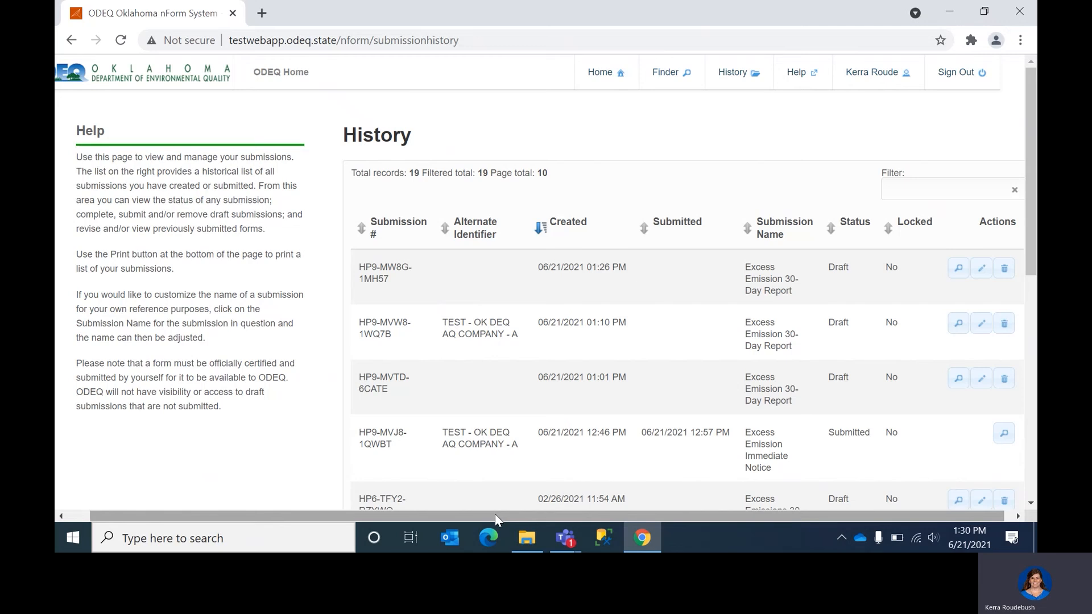
left_click(1005, 436)
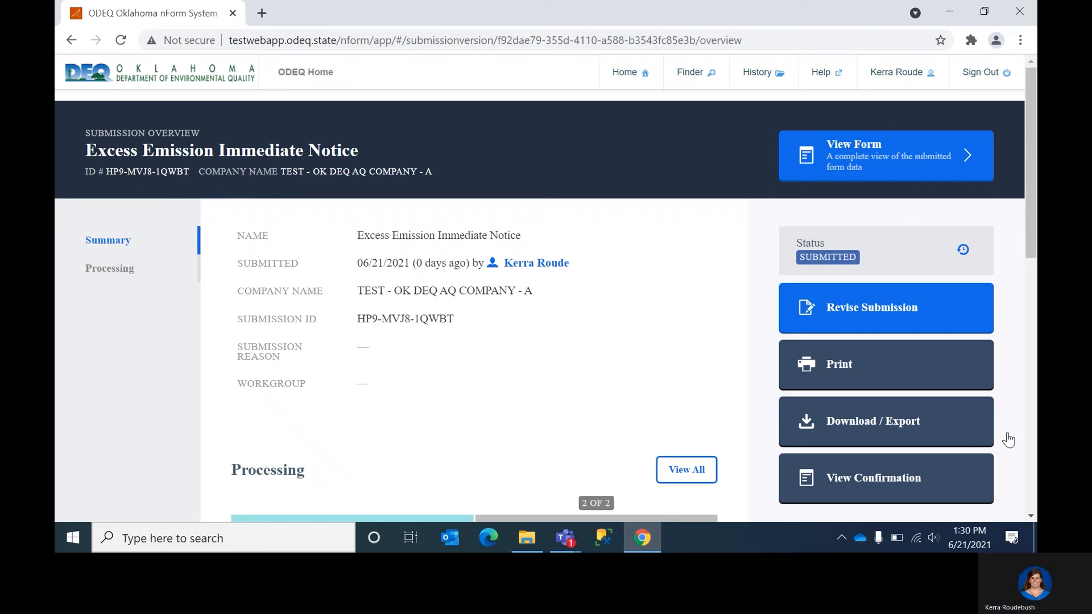
left_click(903, 313)
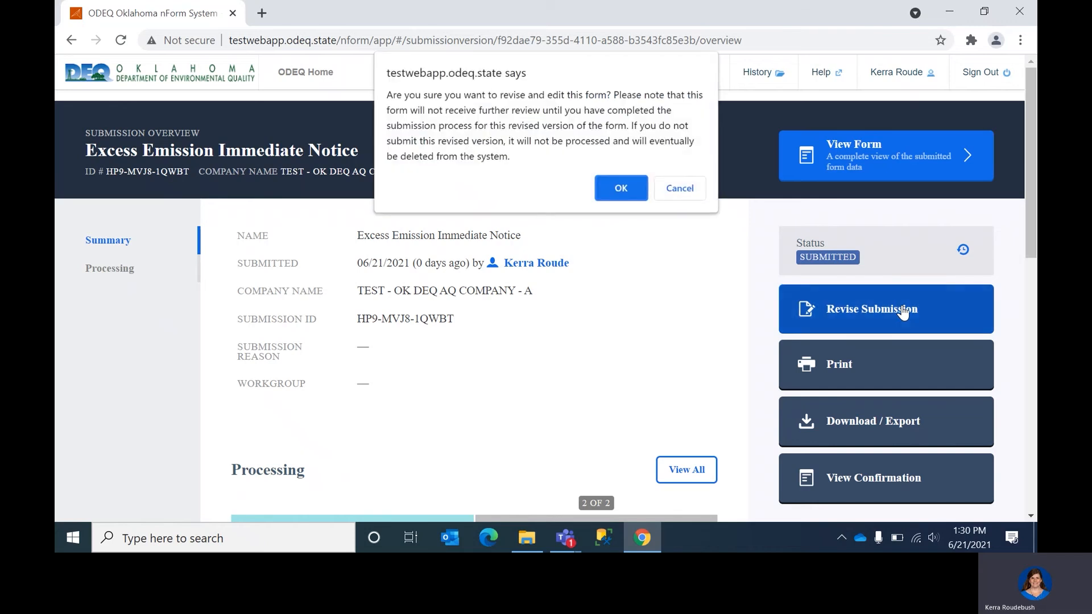
left_click(626, 189)
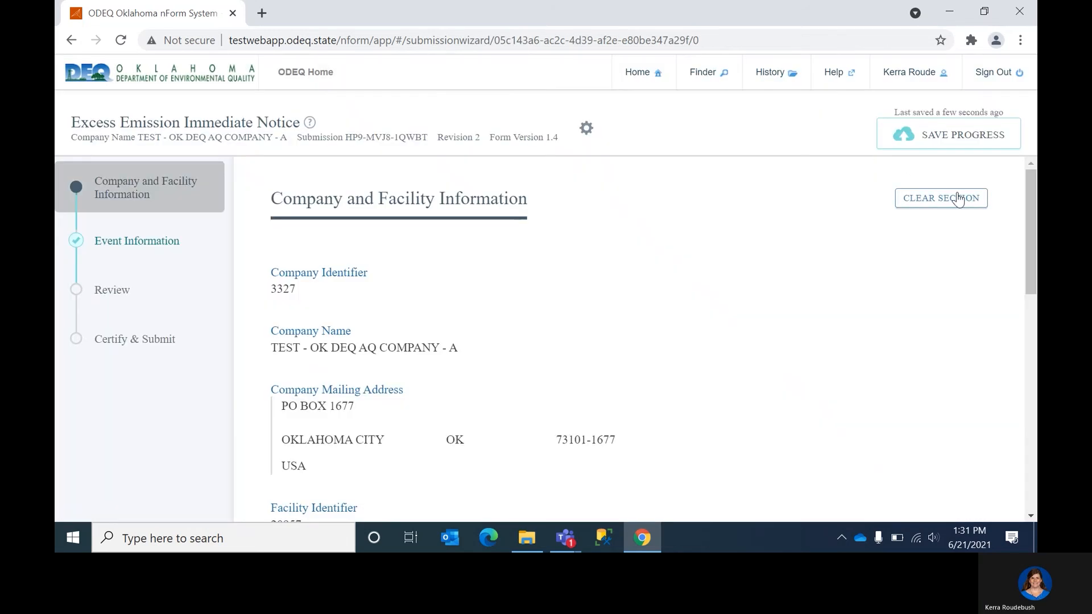
Step: Set the event's start time to 11:55 AM in the Immediate Notice's Event Information section
left_click_drag(1032, 226, 1008, 458)
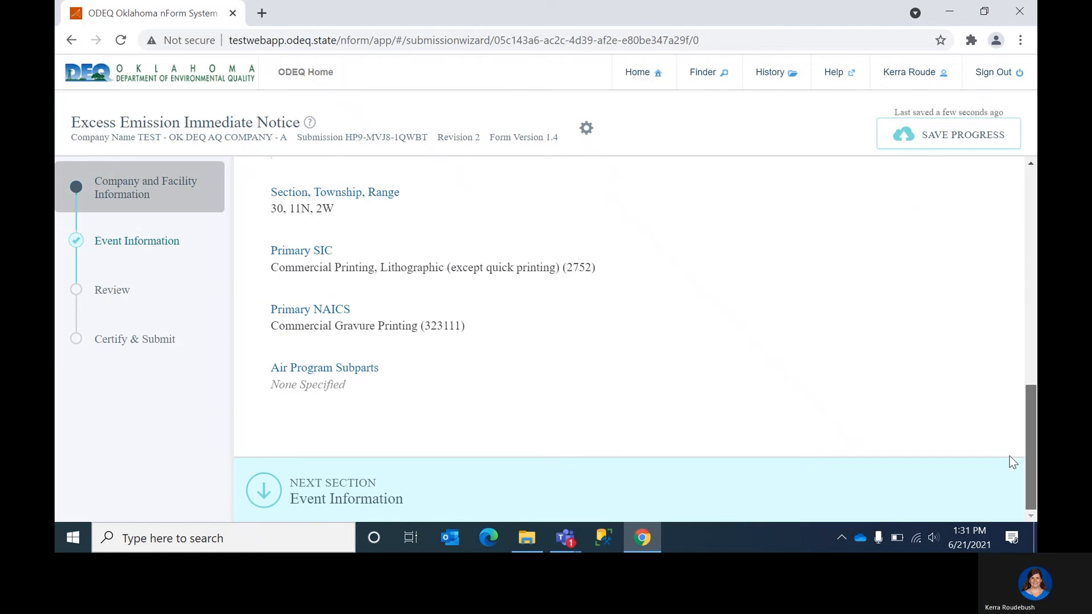
left_click(259, 488)
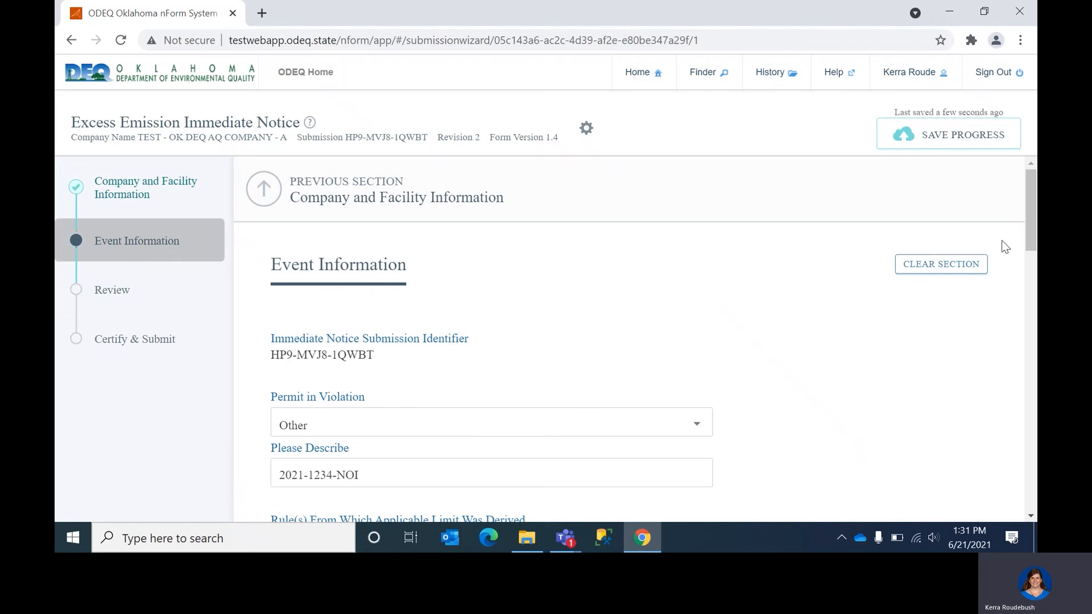
left_click_drag(1033, 237, 1034, 366)
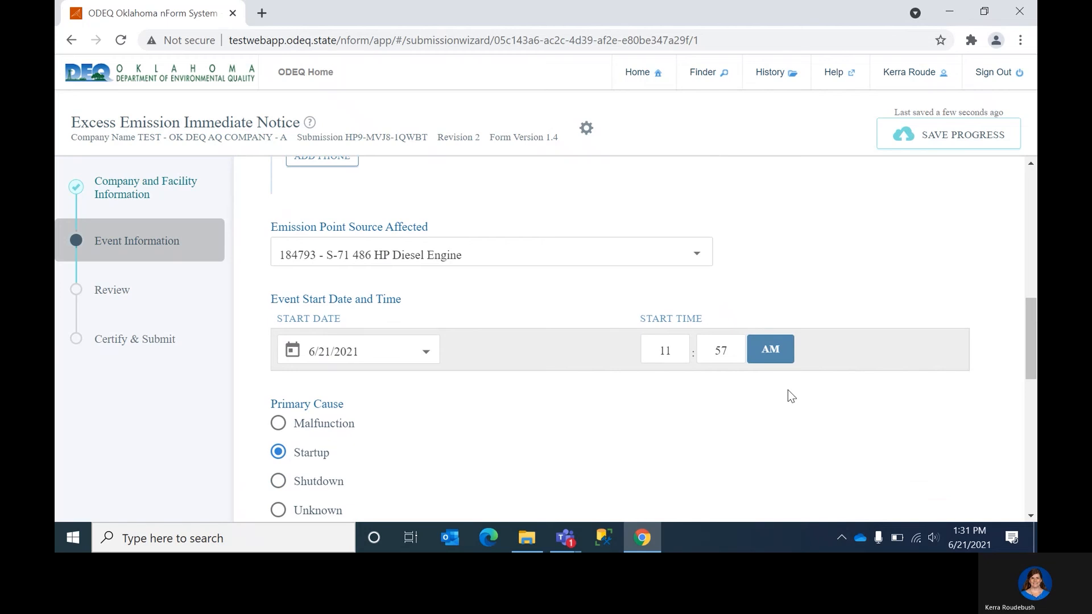
left_click(728, 349)
key("BackSpace")
key("BackSpace")
type("55")
Step: Review the revised Immediate Notice, then certify and submit it
left_click_drag(1027, 340, 1028, 514)
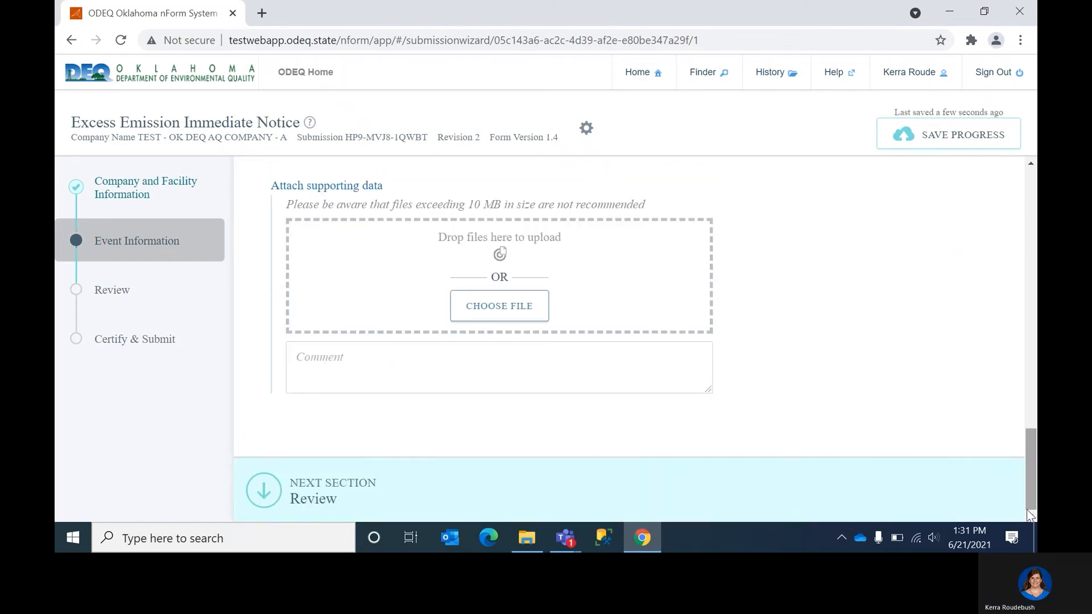
left_click(271, 487)
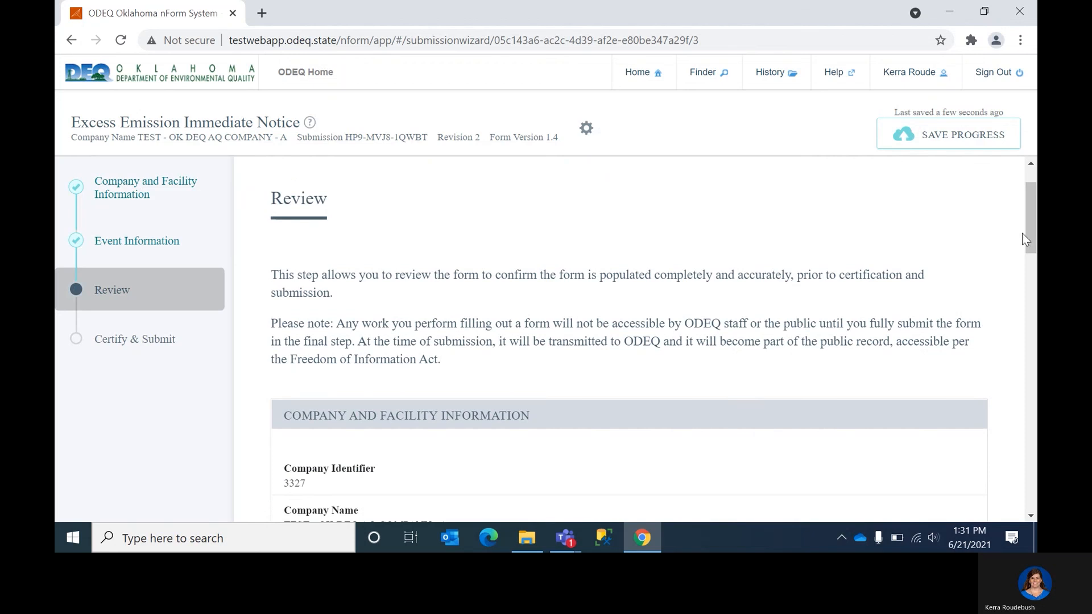
left_click_drag(1029, 237, 1030, 494)
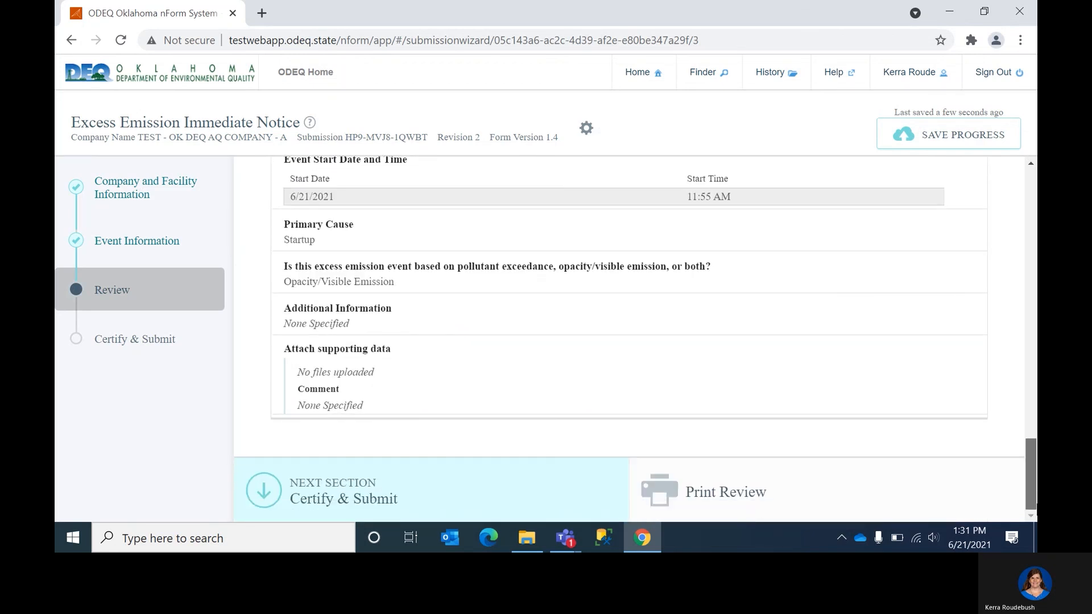
left_click(369, 498)
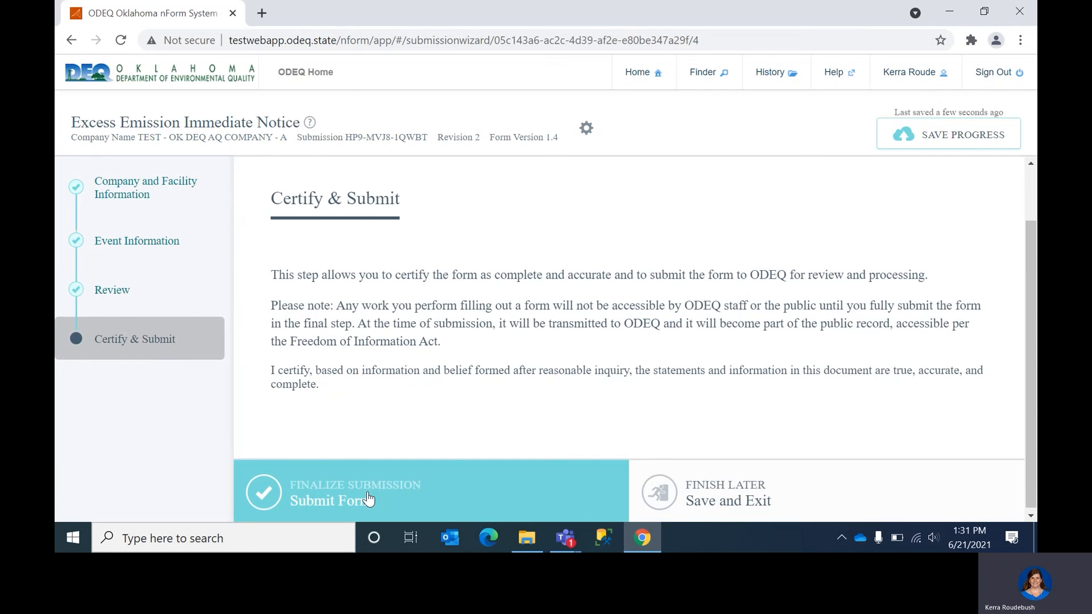
left_click(368, 498)
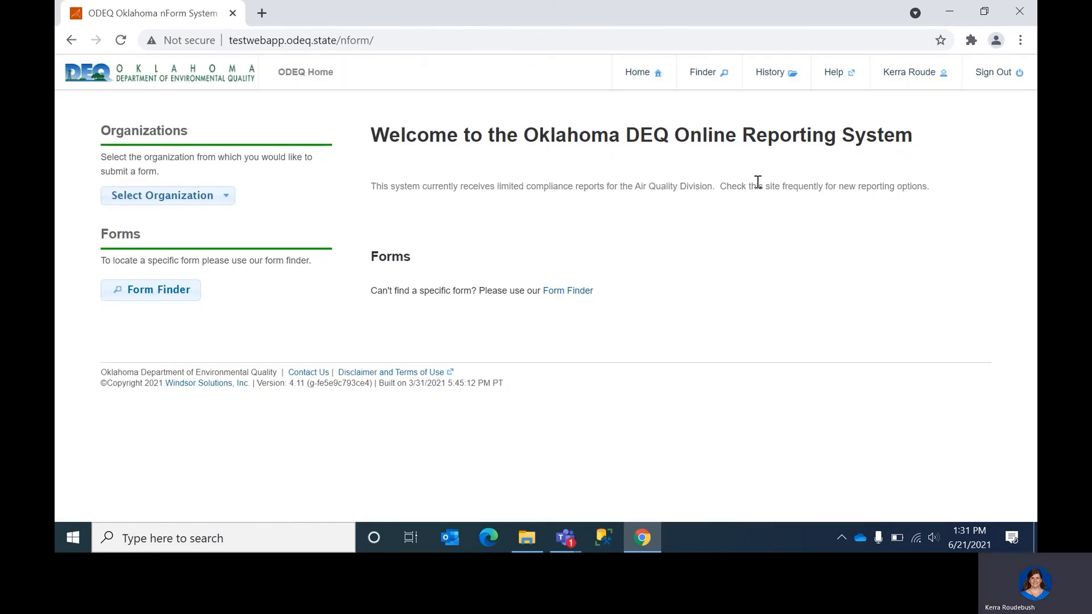
Step: Copy the revised Immediate Notice's submission number from the submission history
left_click(778, 79)
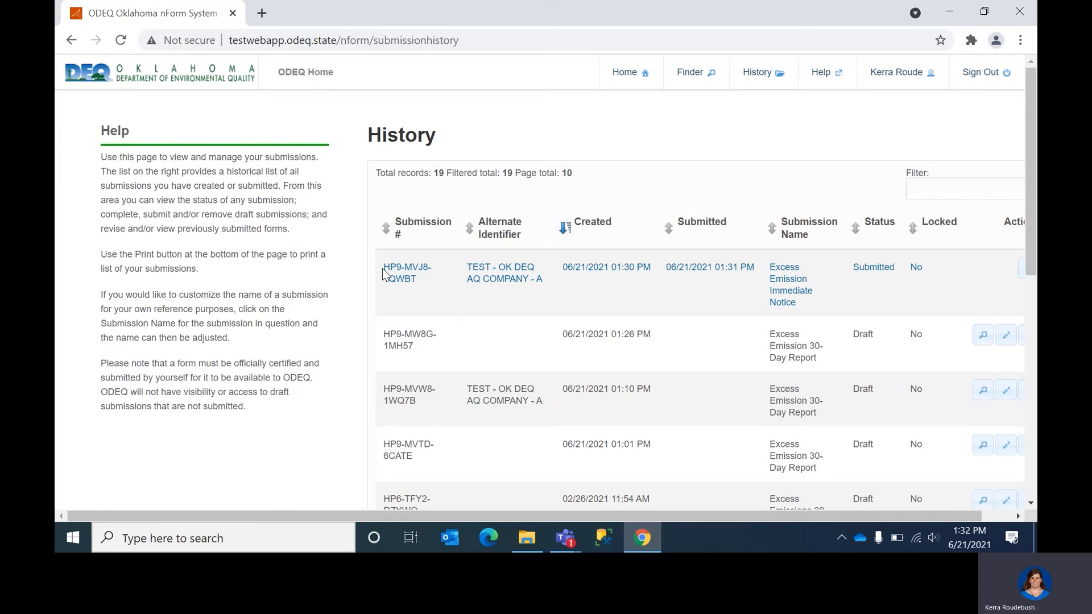
left_click_drag(383, 265, 420, 278)
key("ctrl+c")
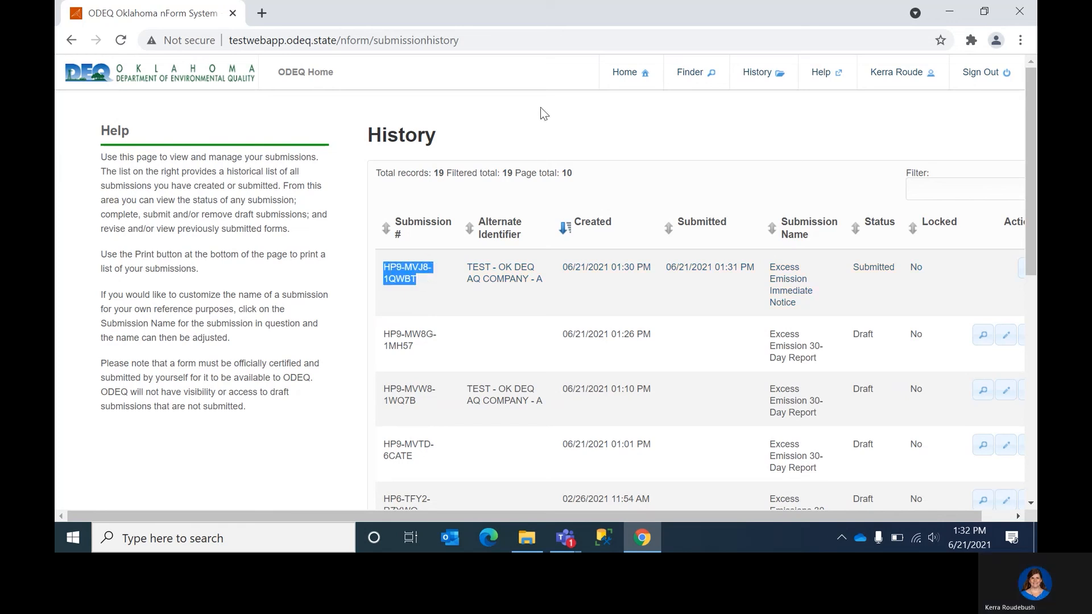
Step: Find the Air Quality Compliance and Enforcement forms and open the Excess Emission 30-Day Report
left_click(690, 79)
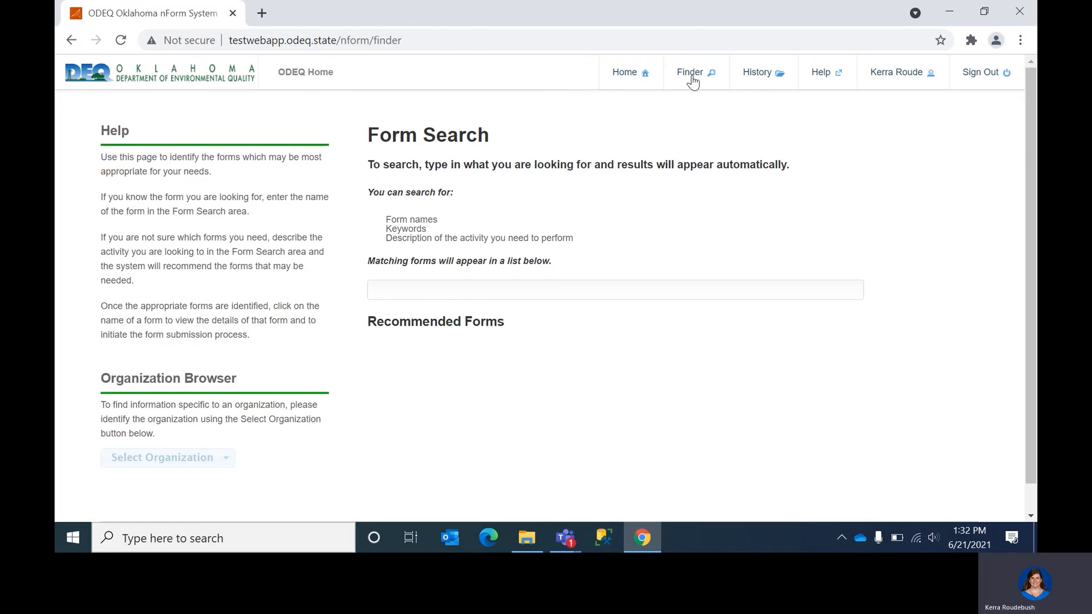
left_click(198, 460)
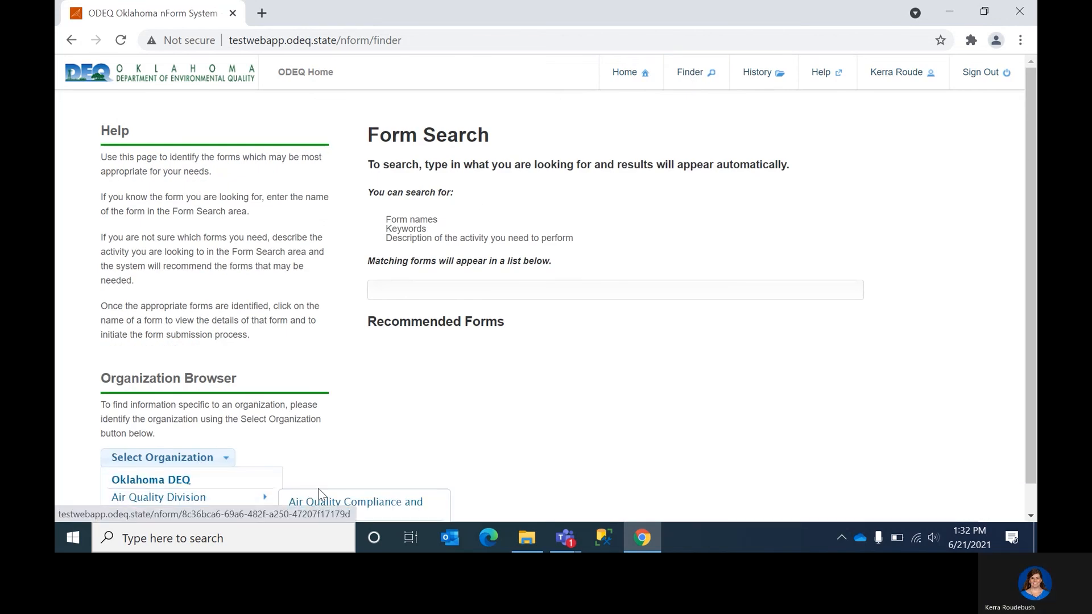
mouse_move(265, 499)
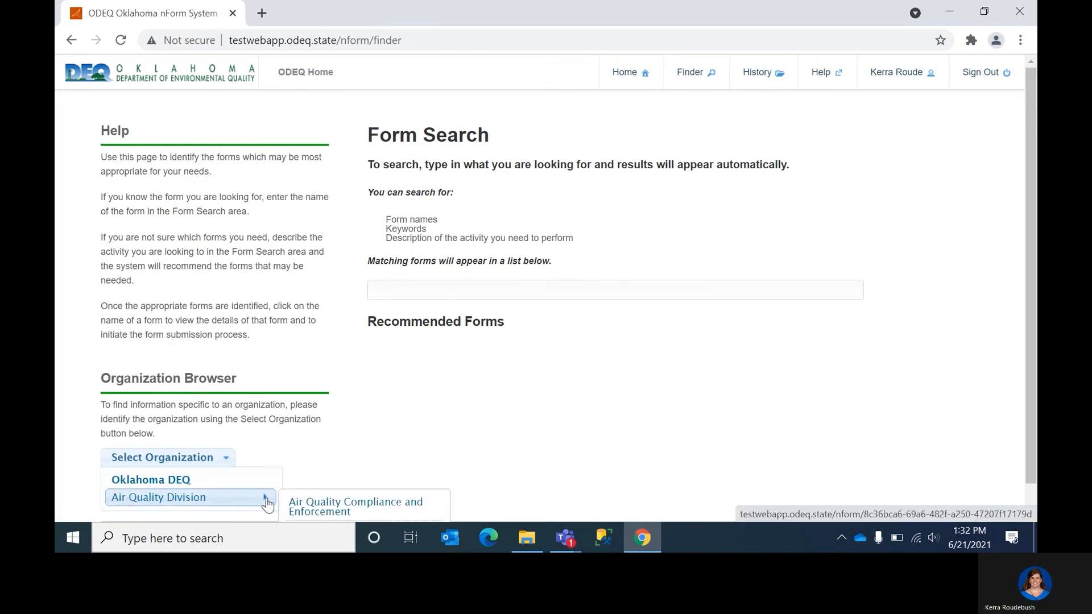
left_click(315, 510)
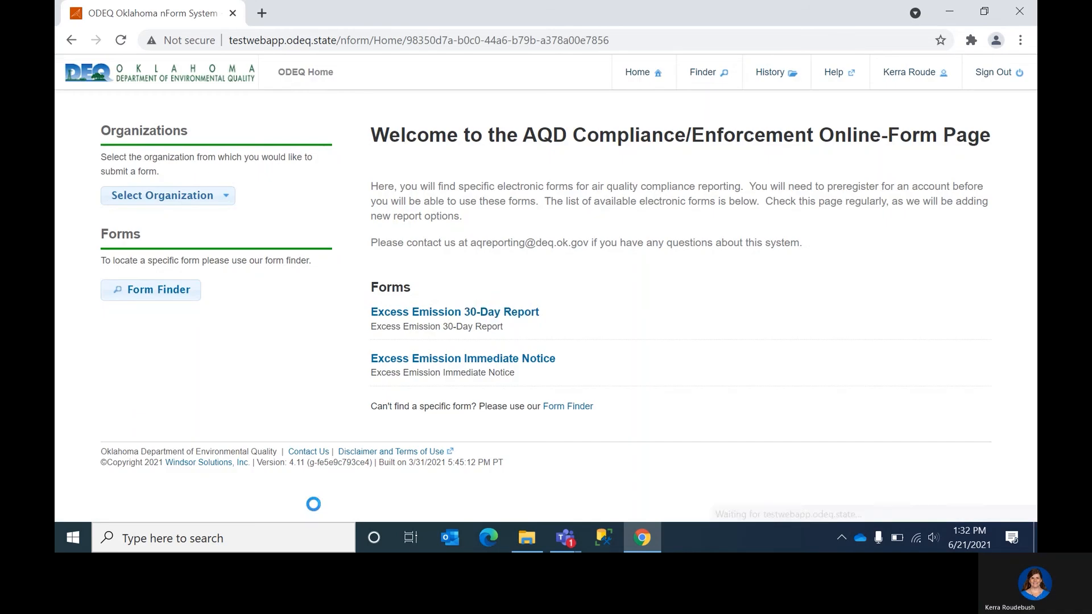
left_click(440, 316)
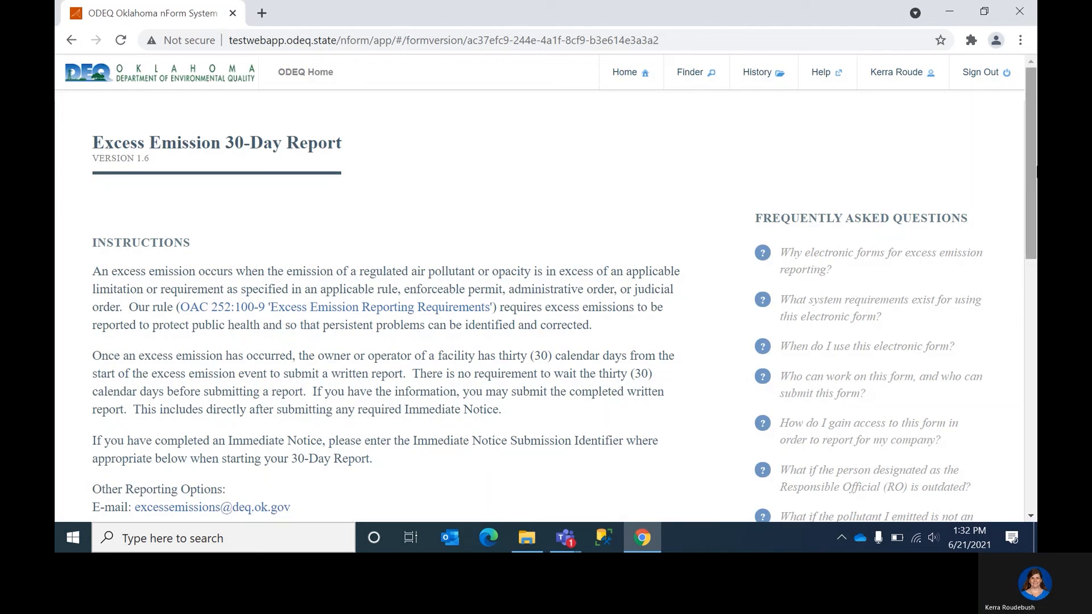
Step: Paste the copied Immediate Notice submission number into the 30-Day Report and begin form entry
left_click_drag(1032, 168, 1034, 356)
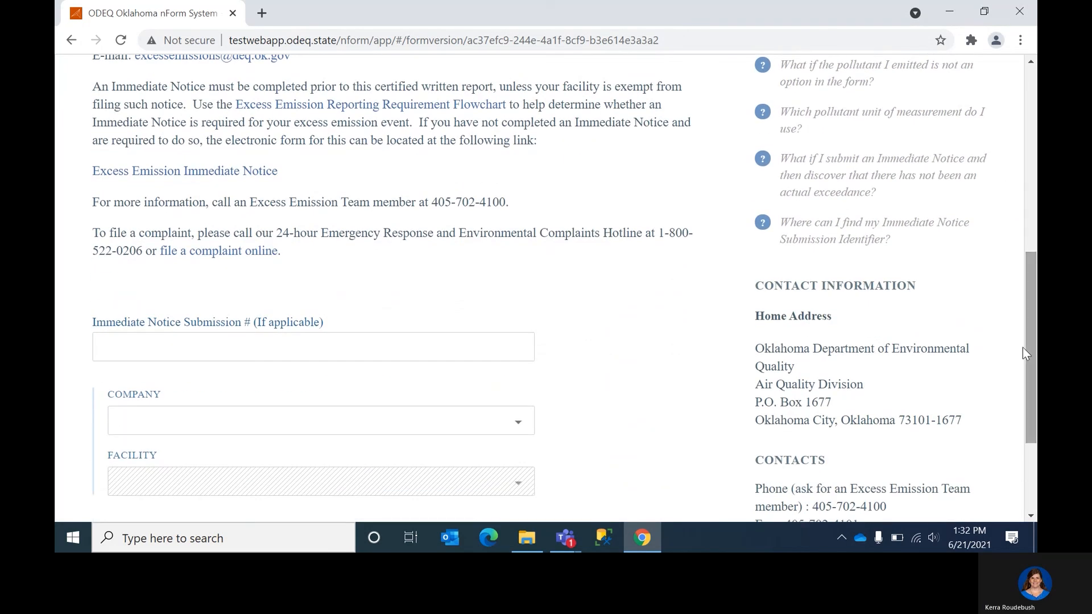
left_click(106, 342)
key("ctrl+v")
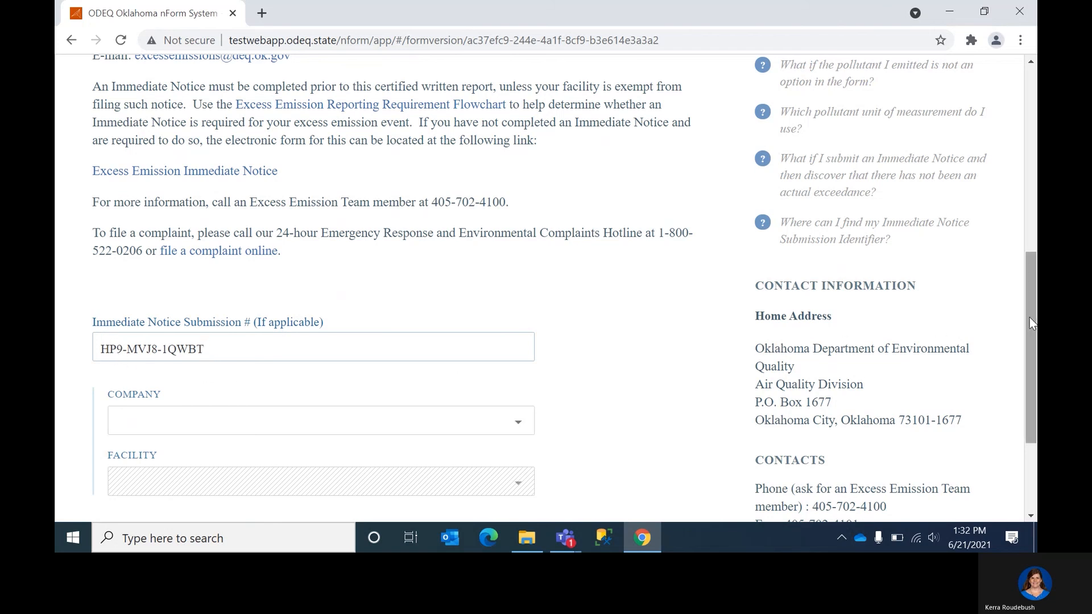
left_click_drag(1029, 317, 1029, 371)
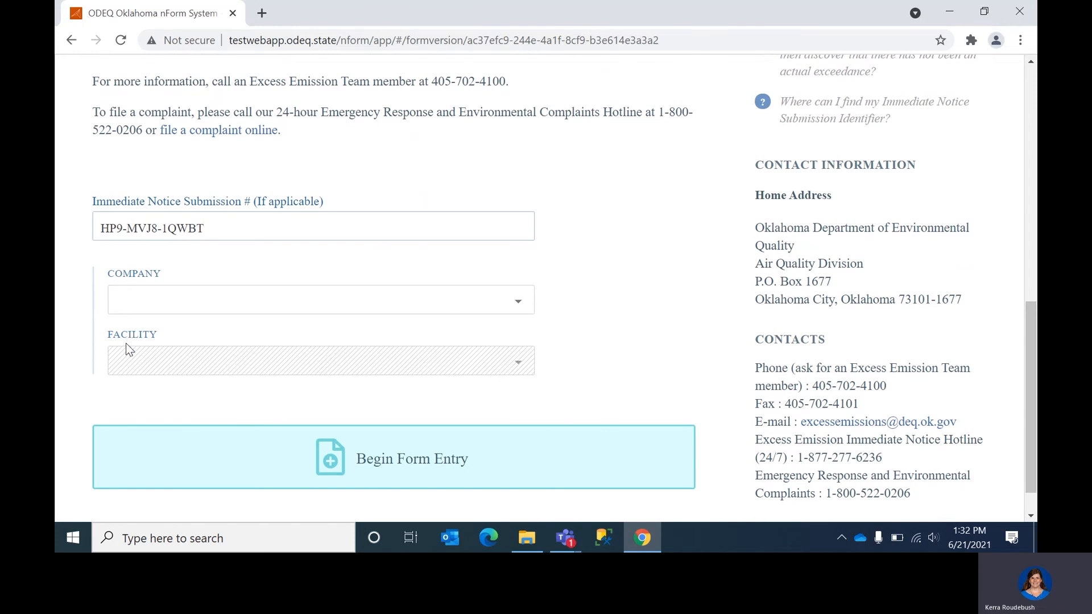
left_click(371, 453)
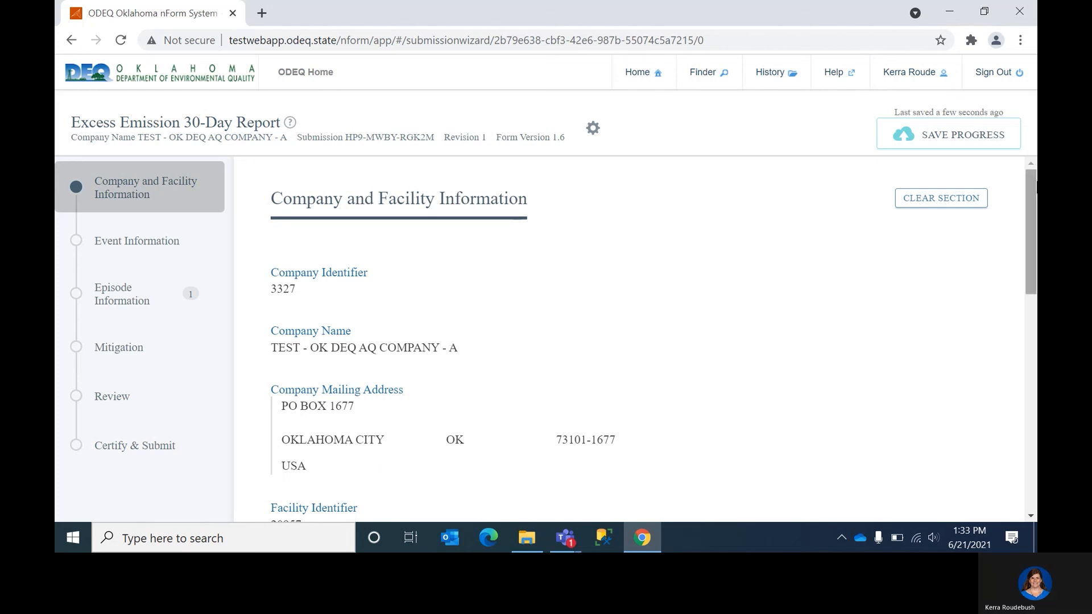
Step: Open the Event Information section of the 30-Day Report and set the event end date to 6/21/2021
left_click(126, 246)
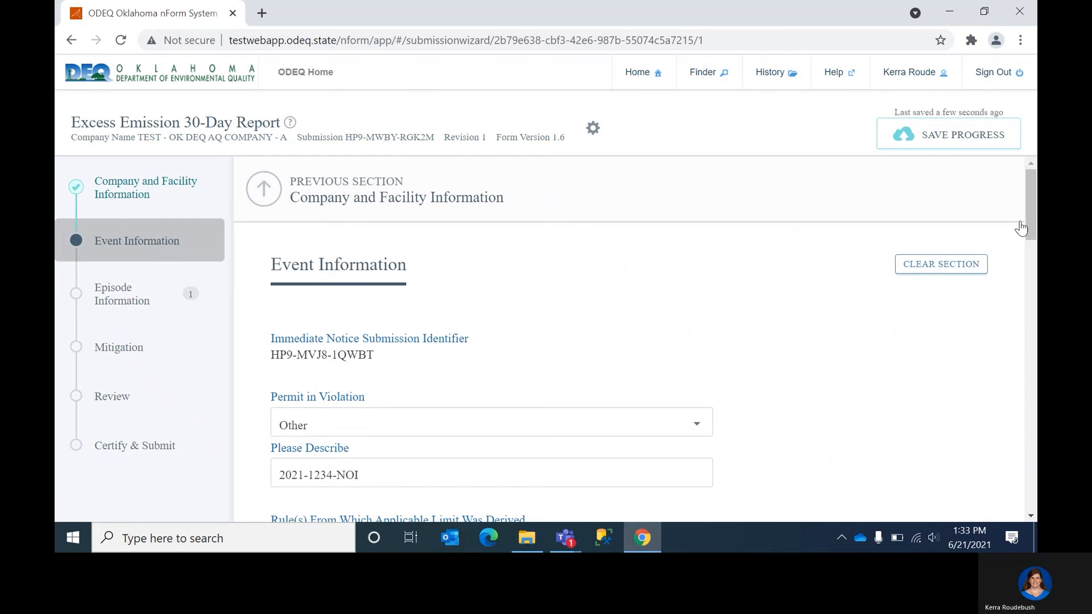
left_click_drag(1033, 222, 1035, 333)
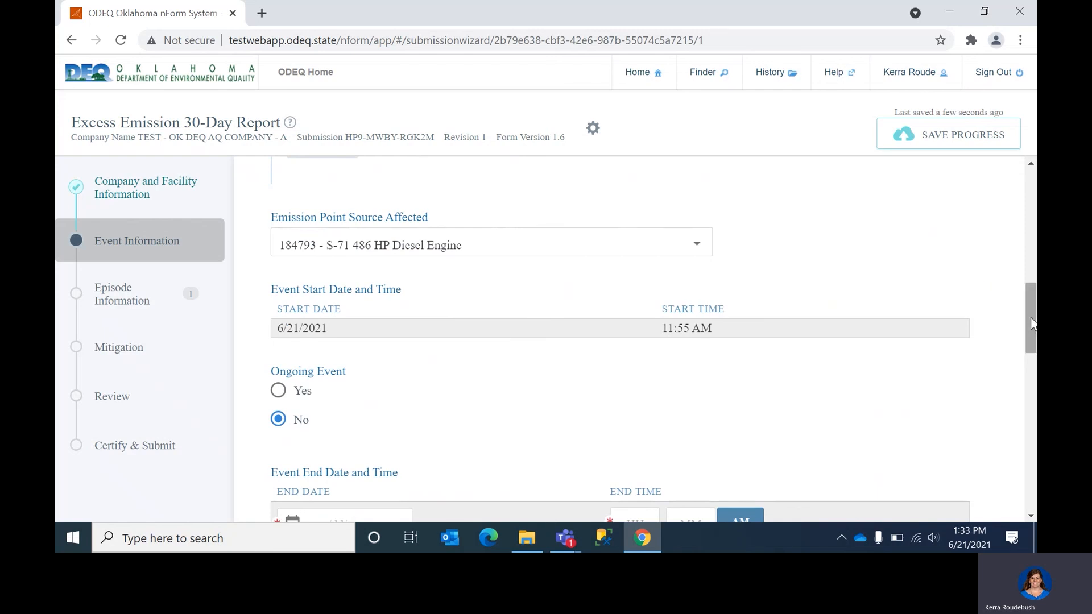
scroll(1030, 318, "down", 3)
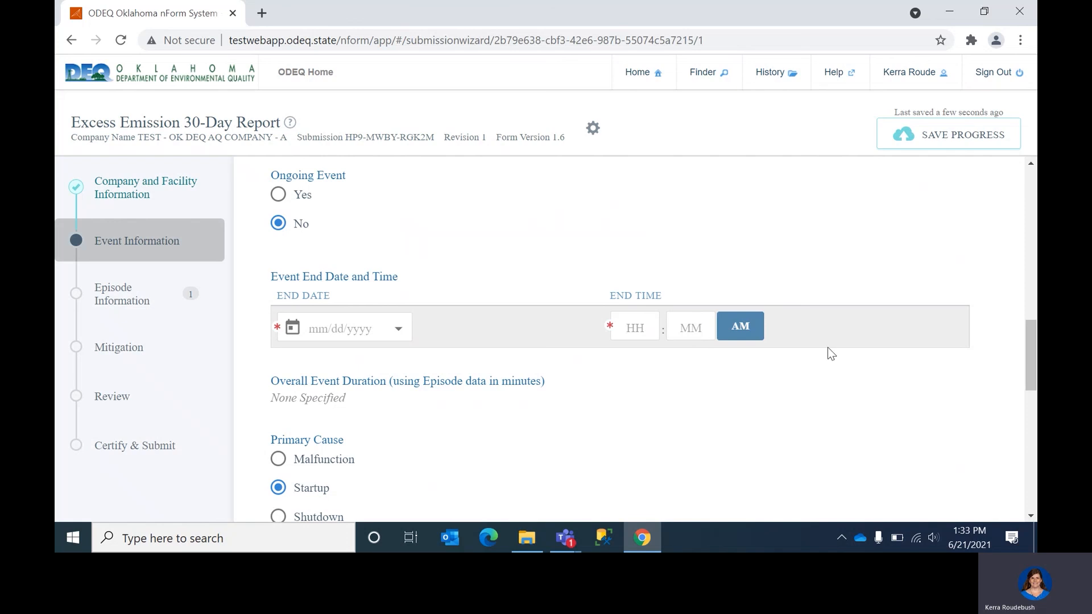
left_click(330, 331)
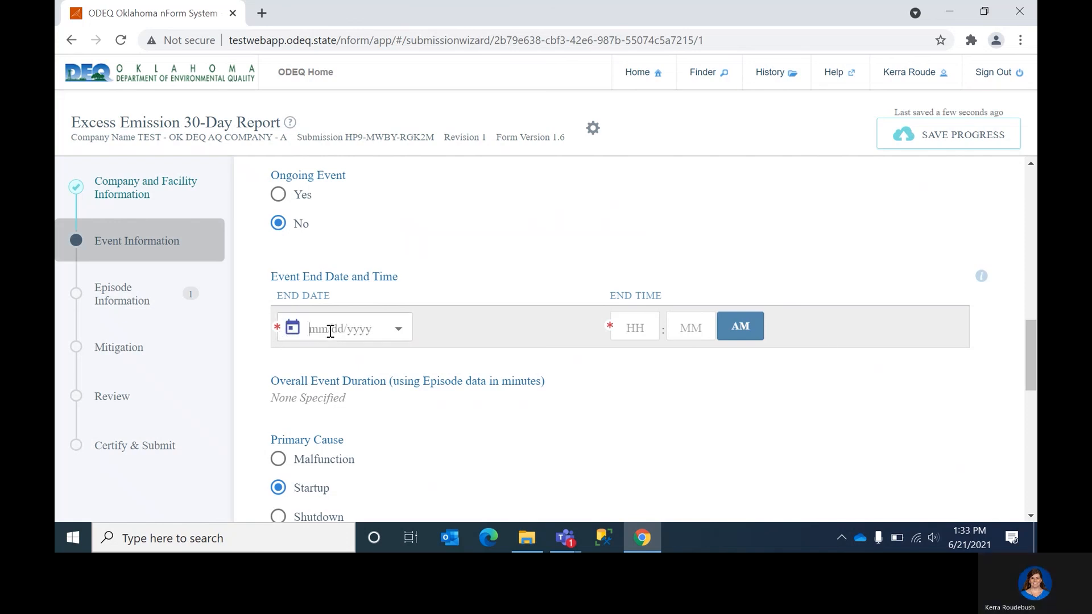
left_click(398, 329)
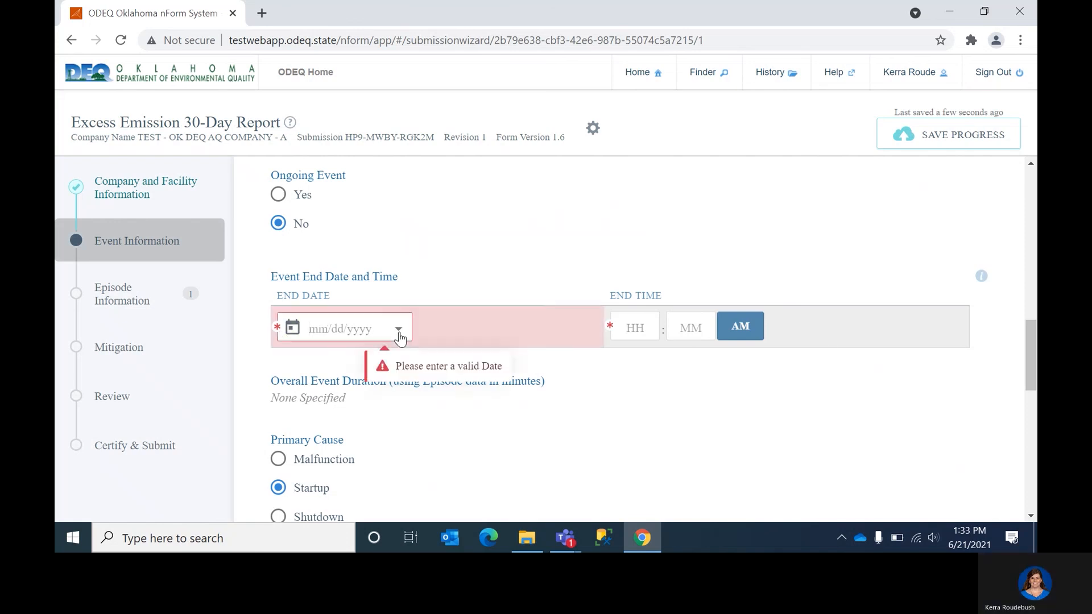
left_click(325, 487)
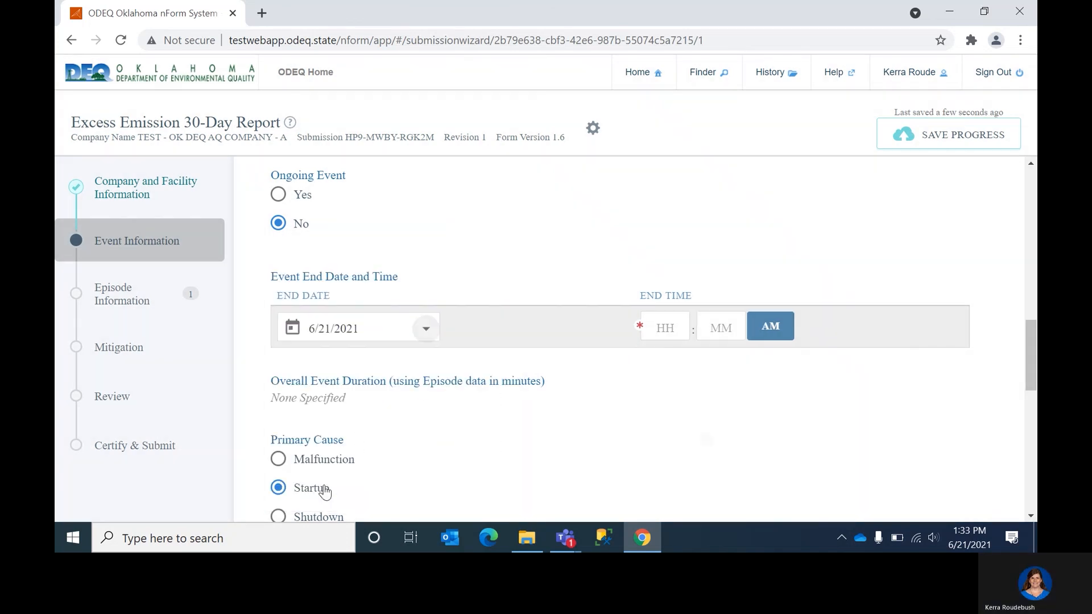
Step: Set the event end time to 12:10 PM
left_click(662, 330)
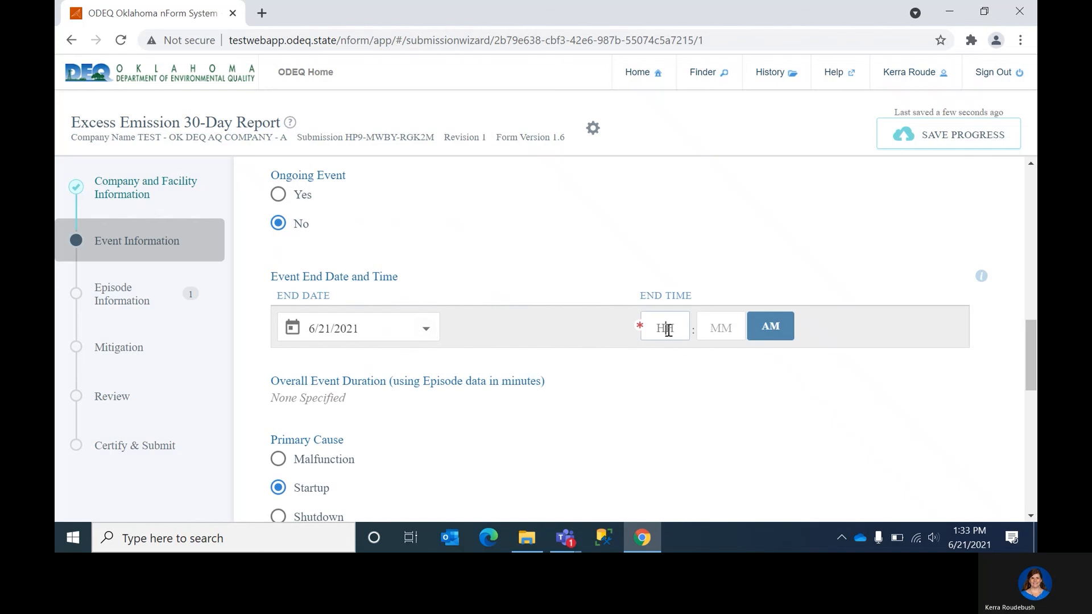
type("12")
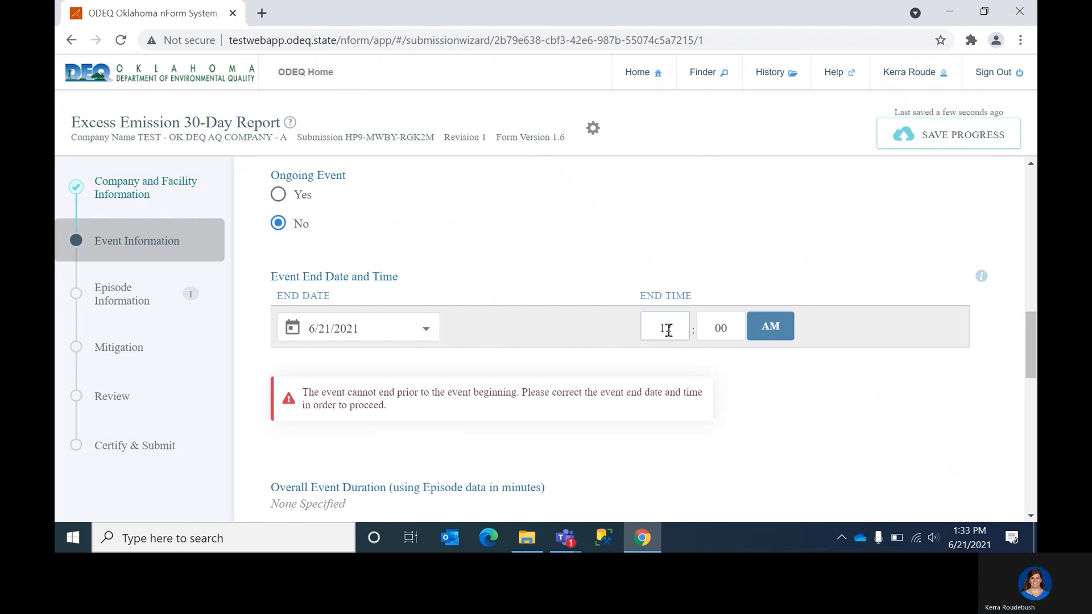
left_click(729, 331)
key("BackSpace")
key("BackSpace")
type("10")
left_click(768, 329)
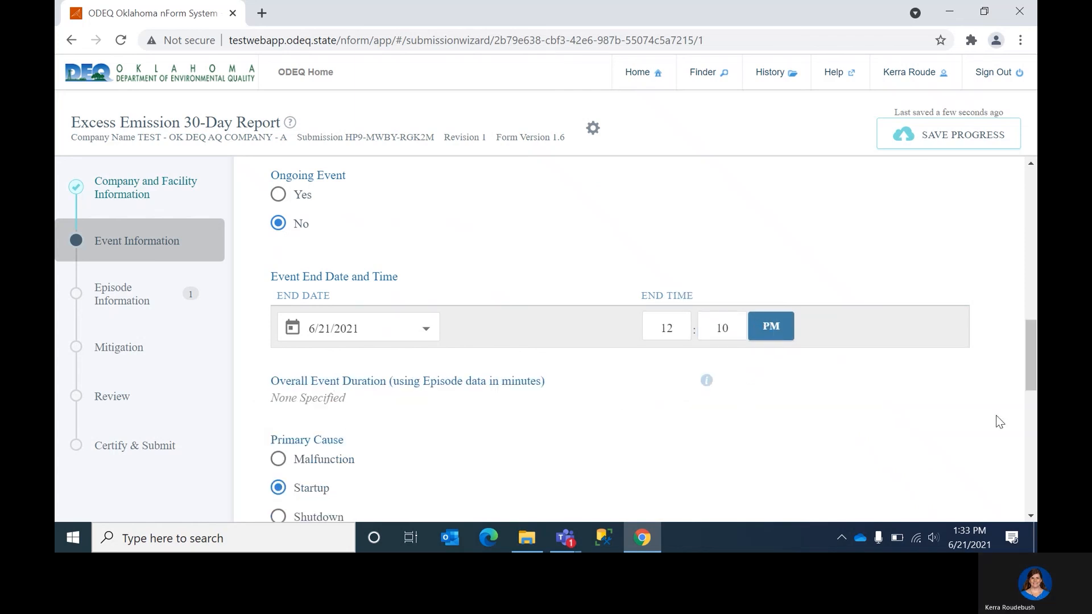
Step: Enter "Cold start, fixed pre-heater" as the explanation of the event
left_click_drag(1029, 357, 1032, 423)
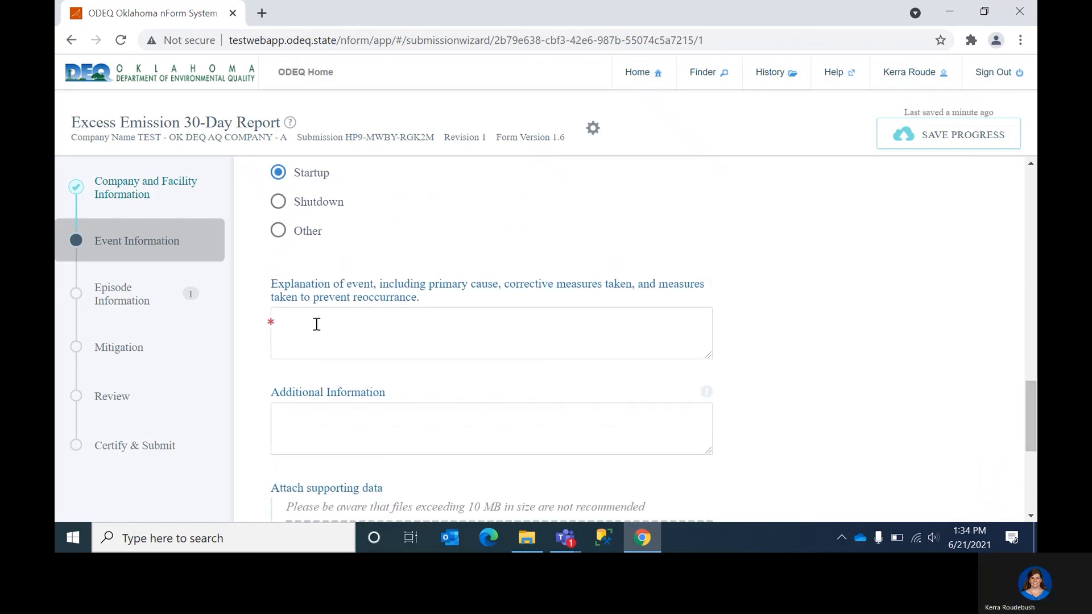
left_click(295, 317)
type("Cold start, fixed pre-heater")
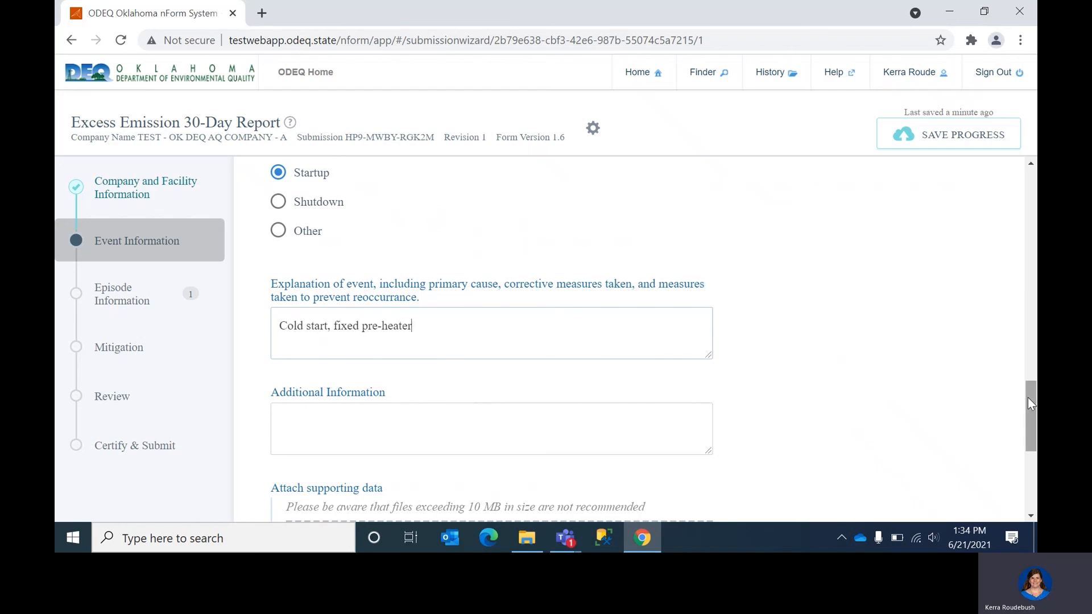
Step: Proceed to the Episode Information section and set the episode start to 6/21/2021 at 11:55 AM
left_click_drag(1028, 397, 1034, 464)
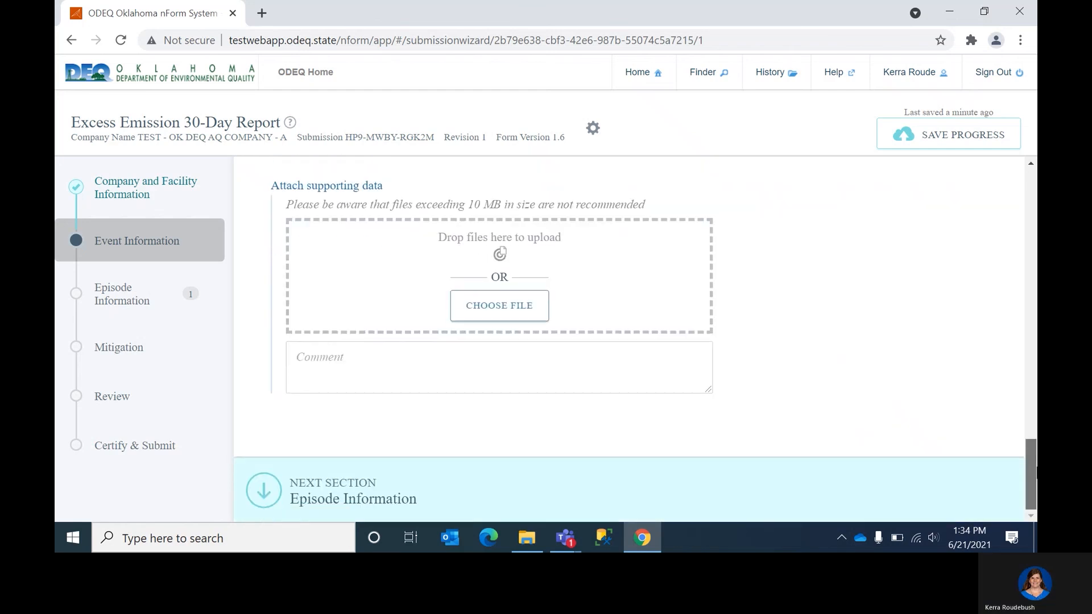
left_click(264, 492)
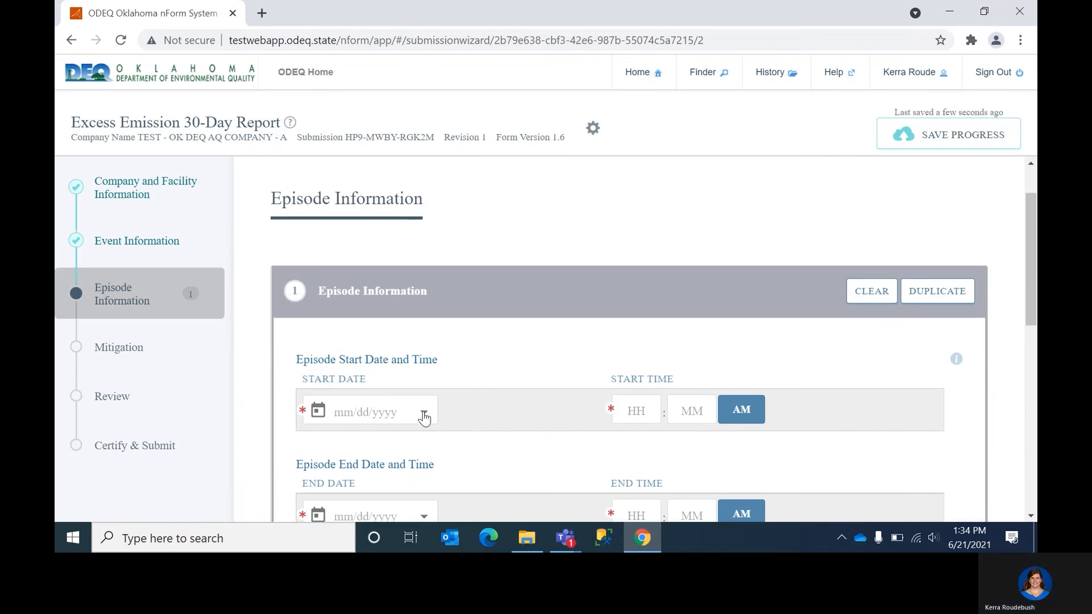
left_click(423, 412)
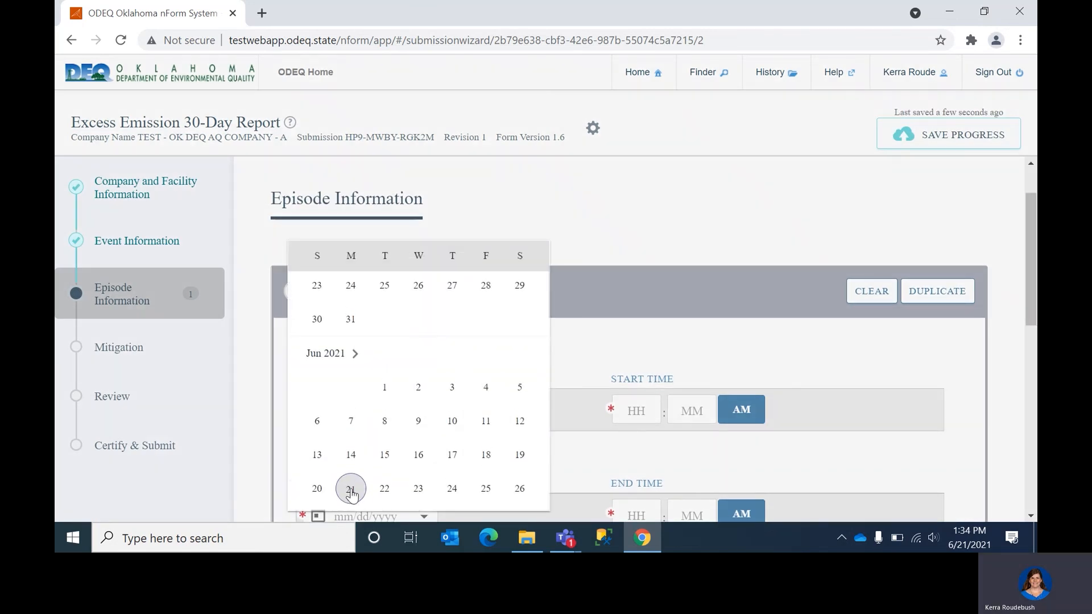
left_click(351, 488)
left_click(666, 407)
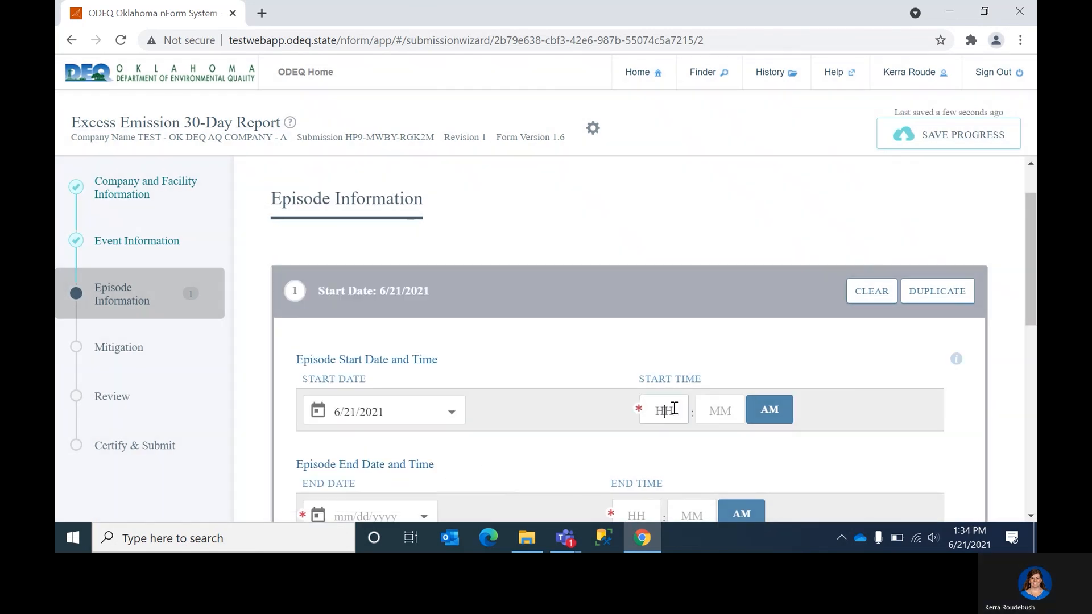
type("11")
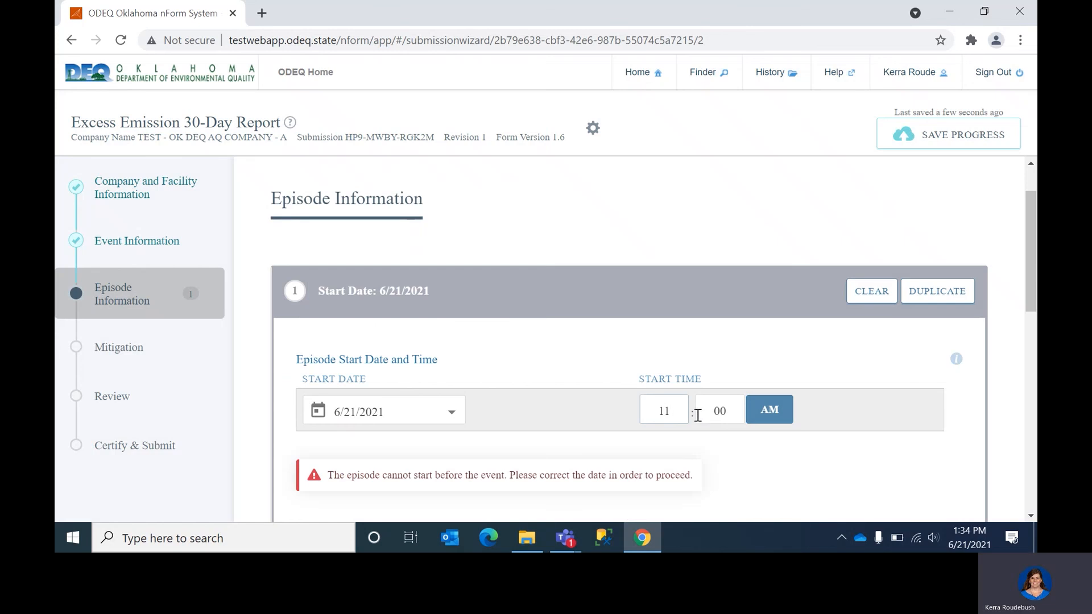
left_click(727, 412)
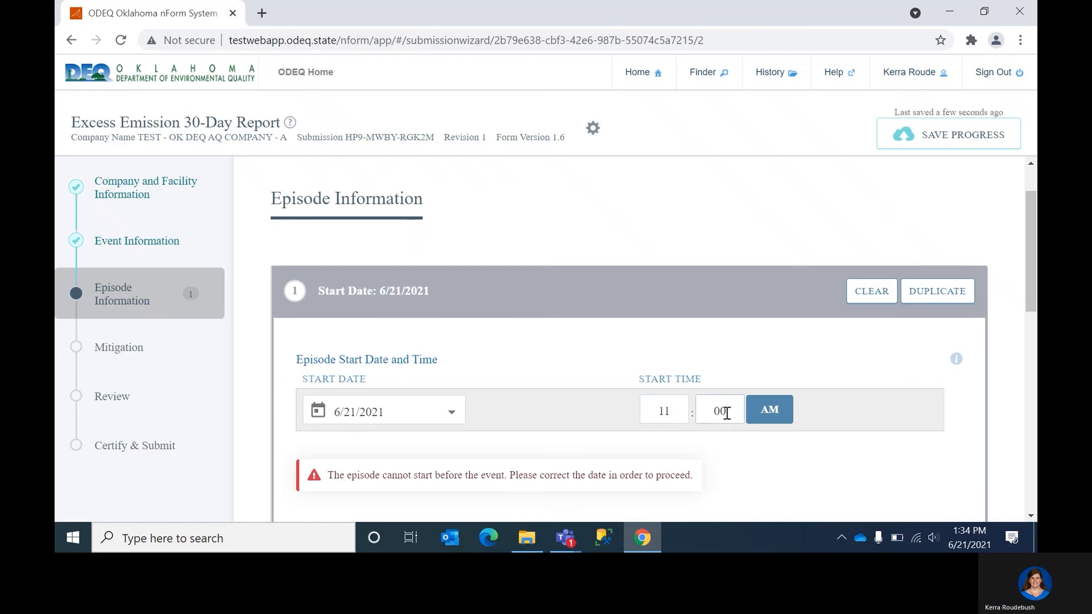
key("BackSpace")
key("BackSpace")
type("55")
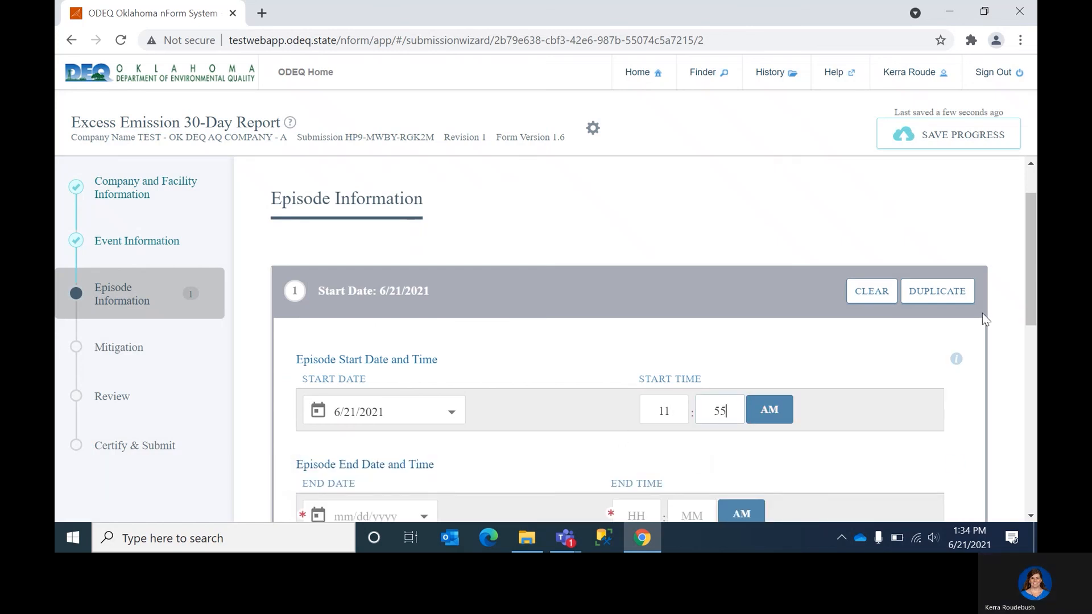
Step: Set the episode end date and time to 6/21/2021 at 12:10 PM
scroll(496, 366, "down", 3)
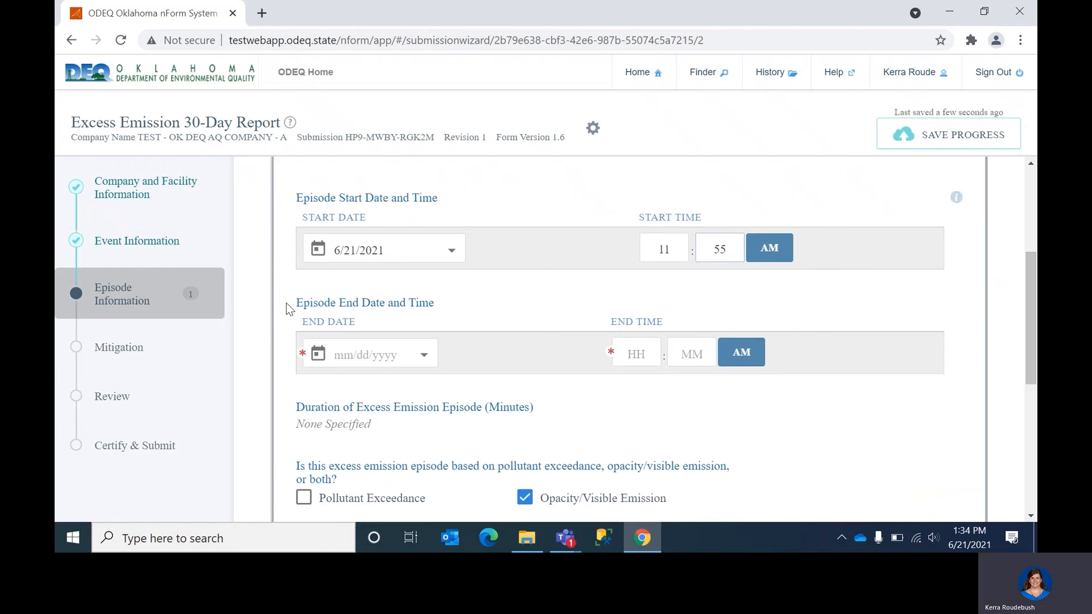
left_click(423, 356)
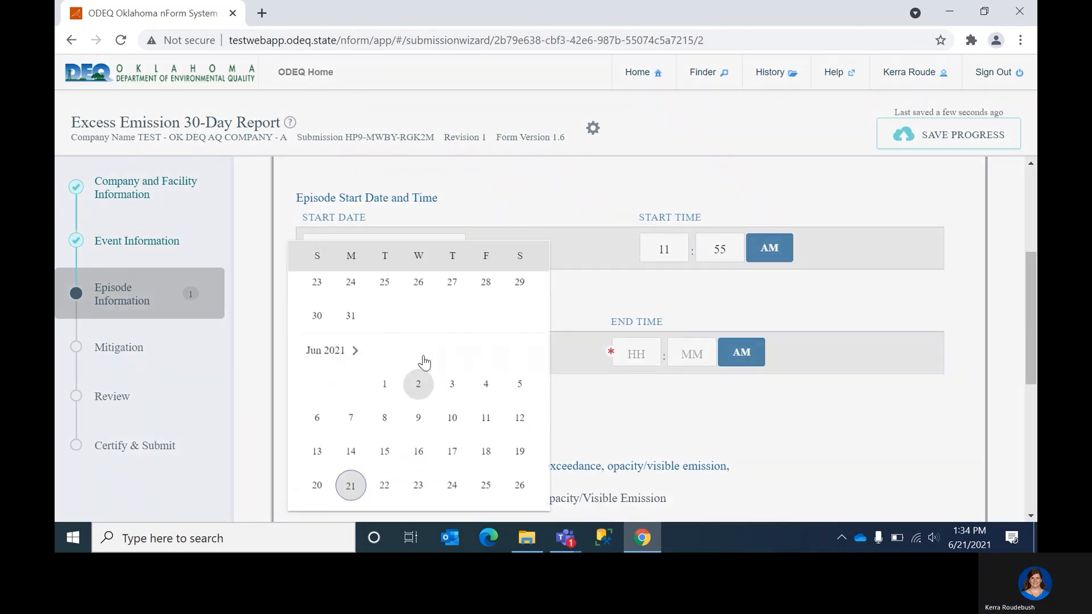
left_click(350, 496)
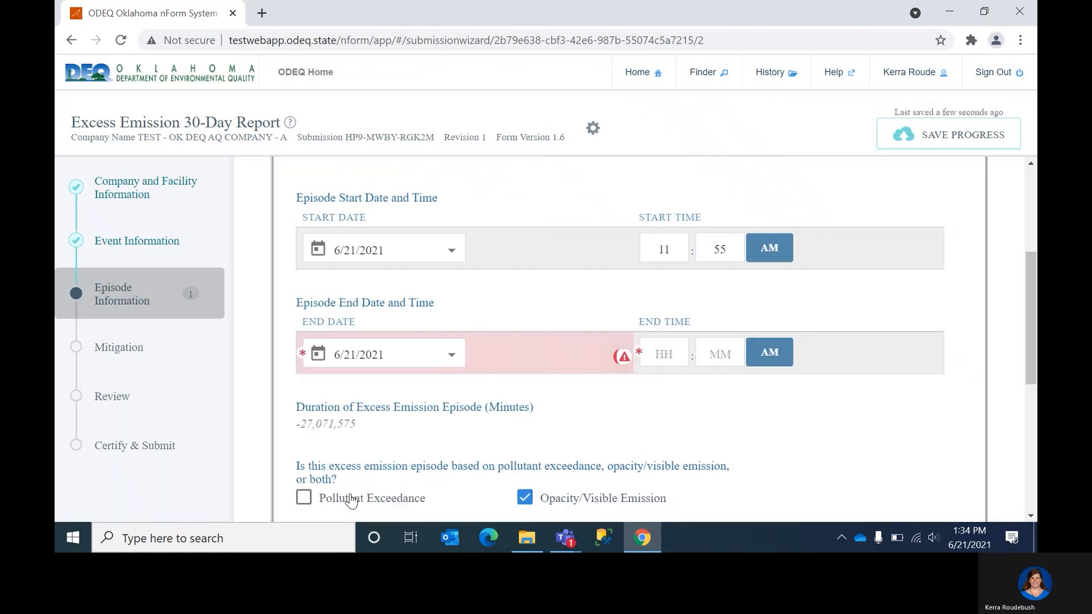
left_click(666, 354)
type("12")
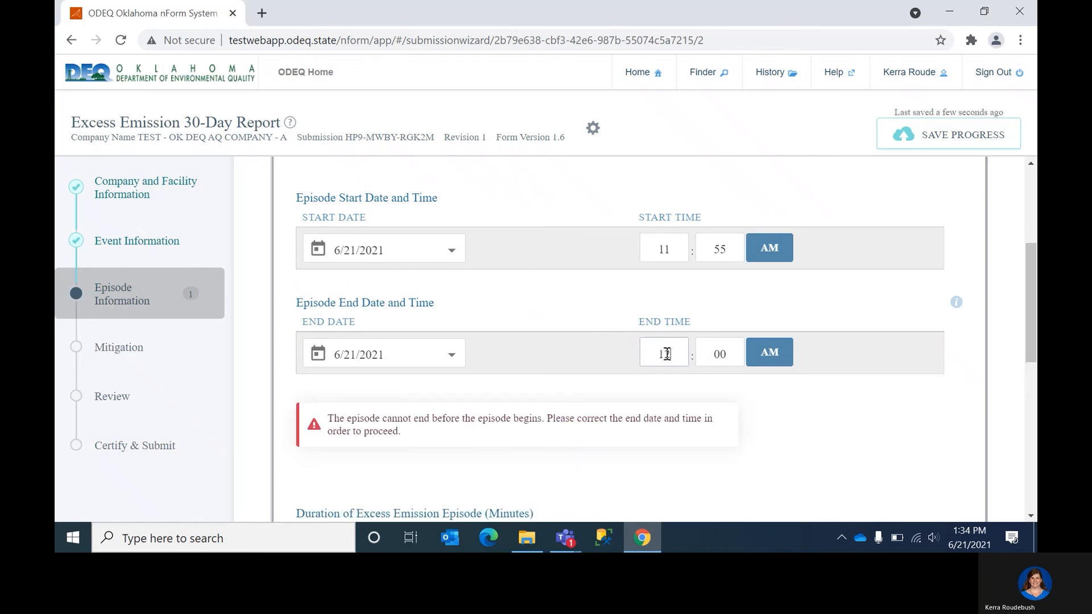
left_click(730, 354)
type("10")
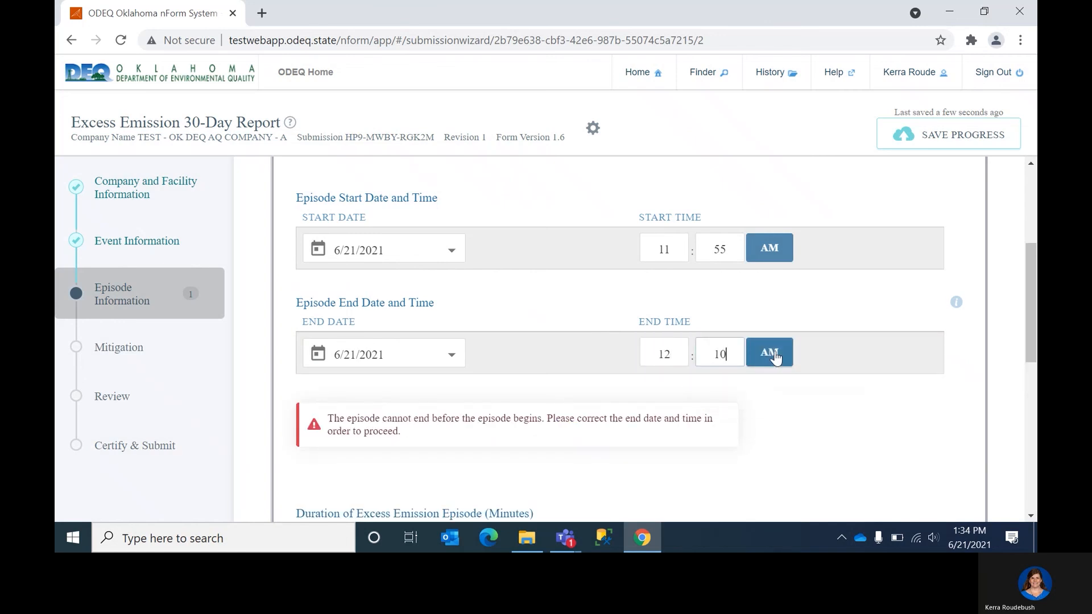
left_click(772, 353)
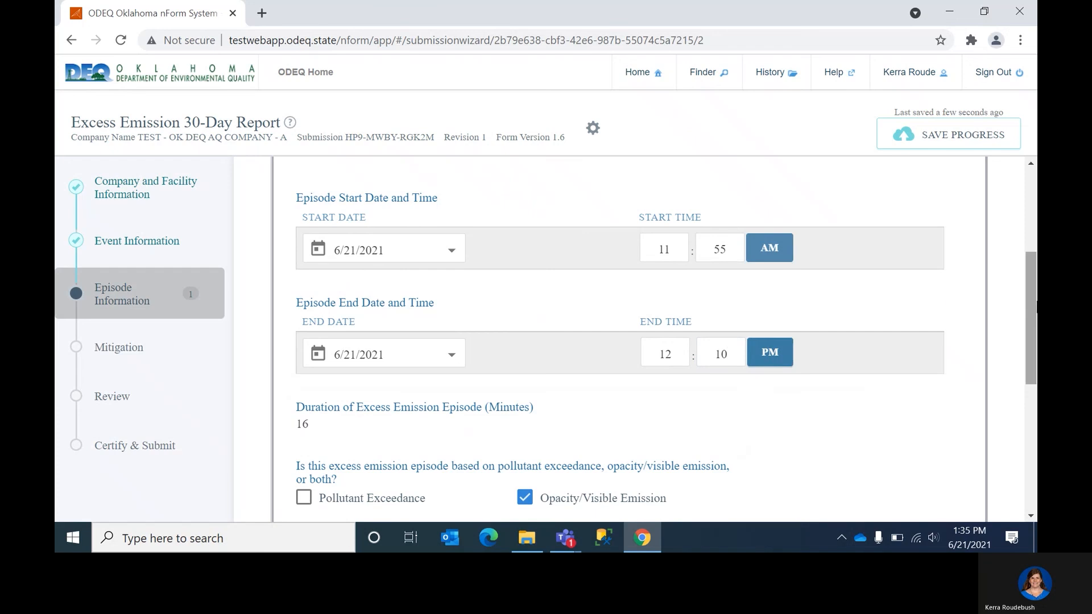
Step: Choose Method 22 as the opacity method, with 15 minutes of visible emission, 16 minutes of observation and Observer as the estimate method
scroll(1030, 301, "down", 2)
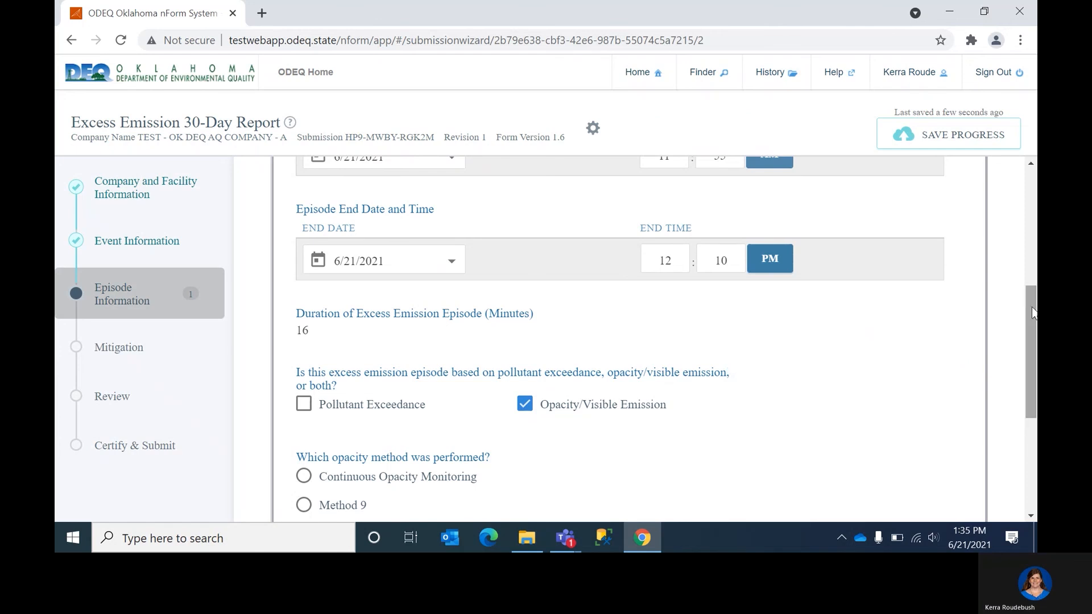
left_click_drag(1032, 312, 950, 383)
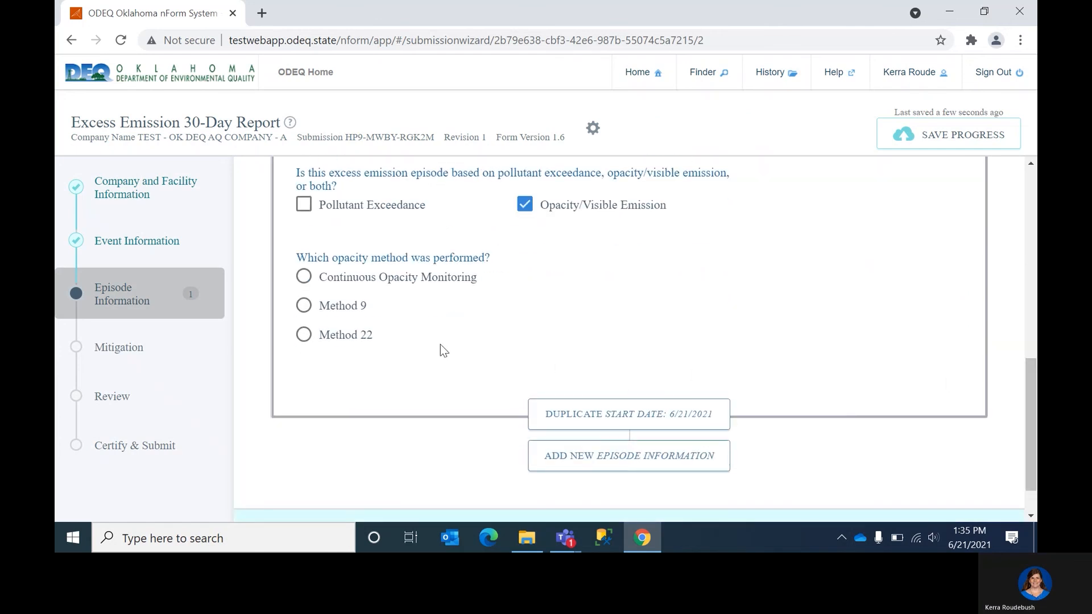
left_click(304, 335)
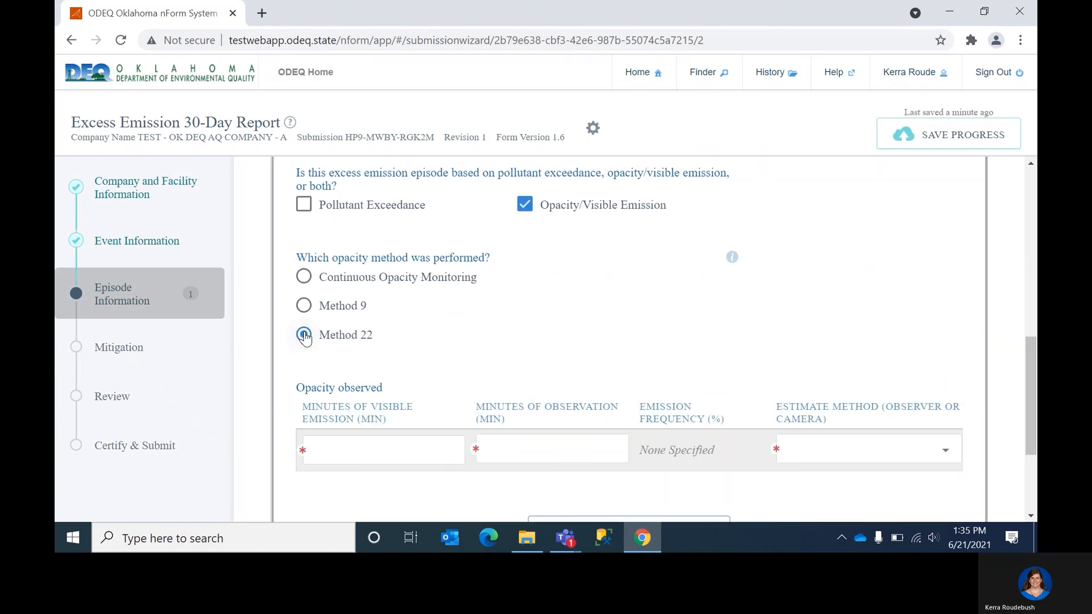
left_click(339, 446)
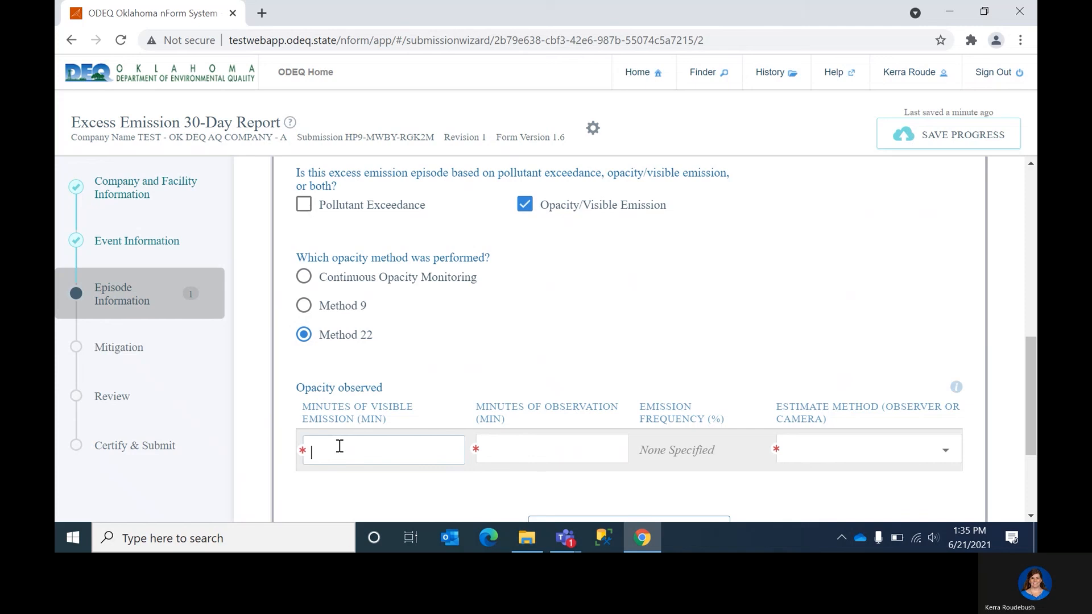
type("15")
left_click(489, 449)
type("16")
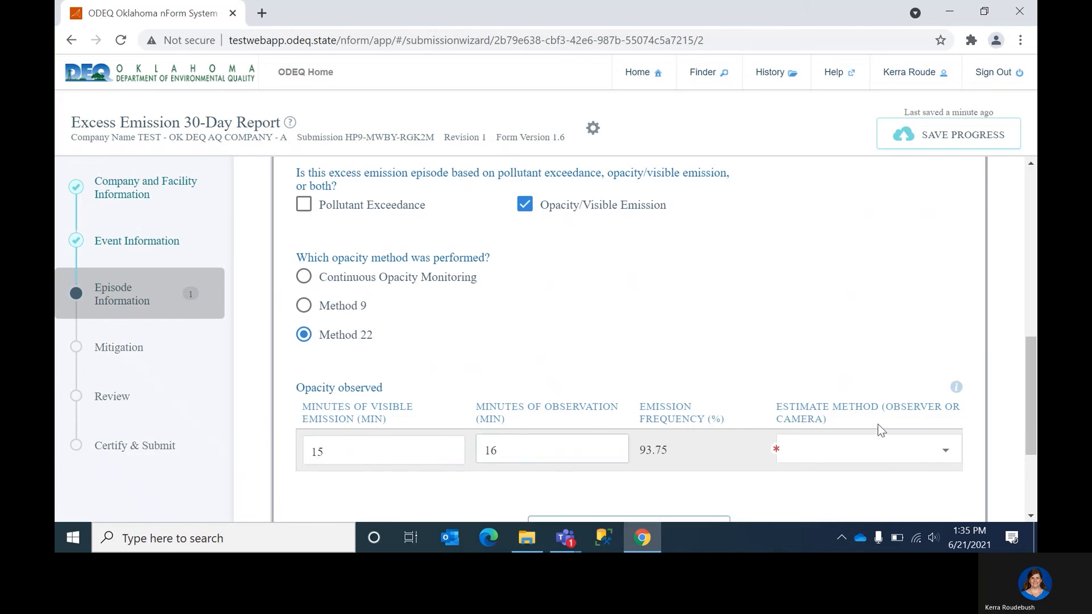
left_click(945, 451)
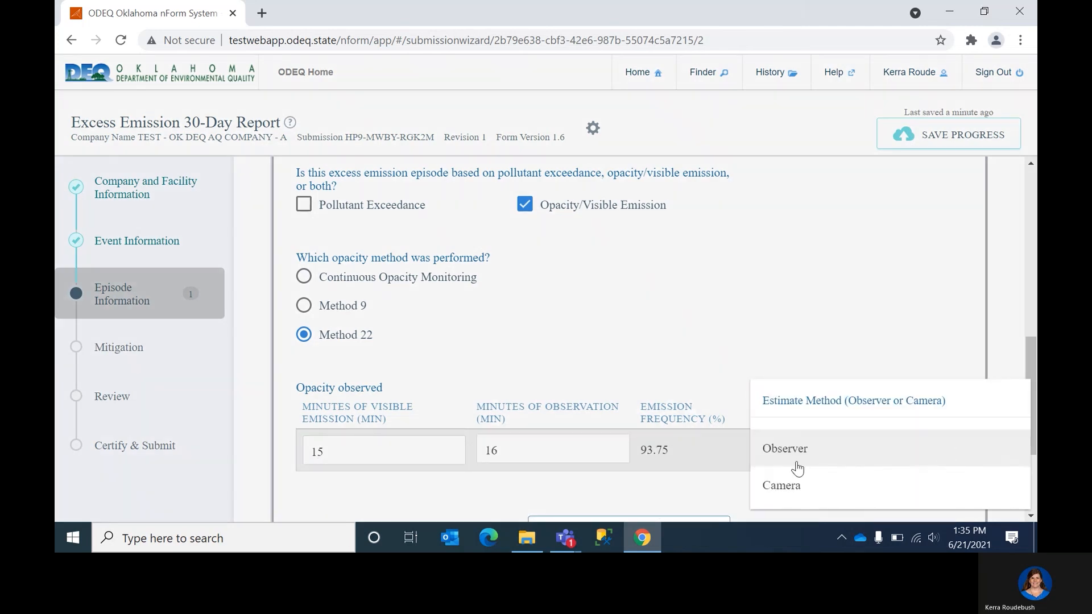
left_click(790, 451)
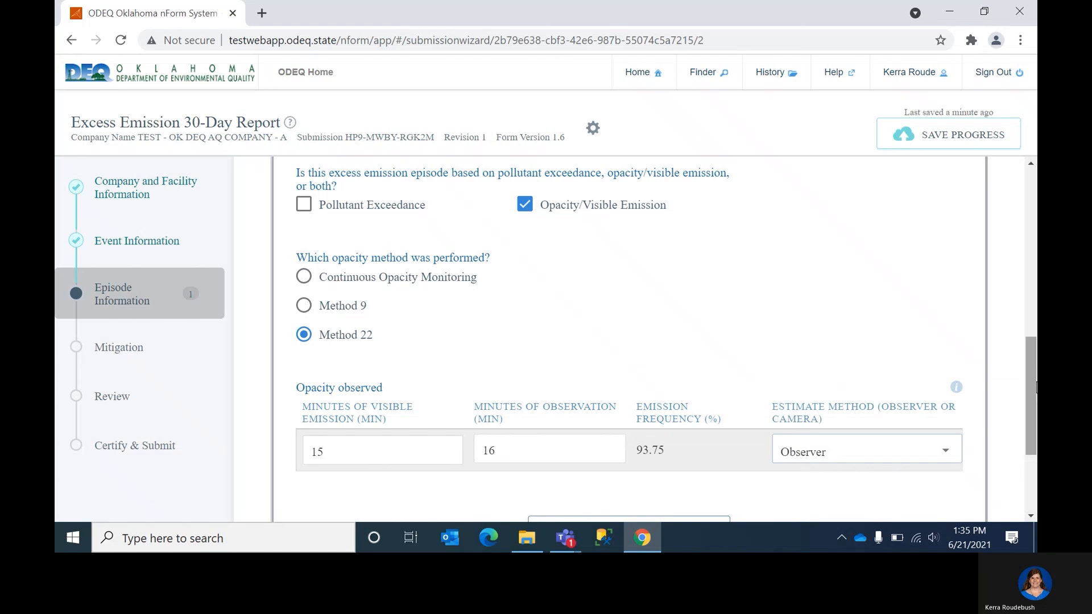
Step: Proceed to the Mitigation section and mark the statement that the excess emission violated SIP limits or permit limits
left_click_drag(1029, 361, 1027, 421)
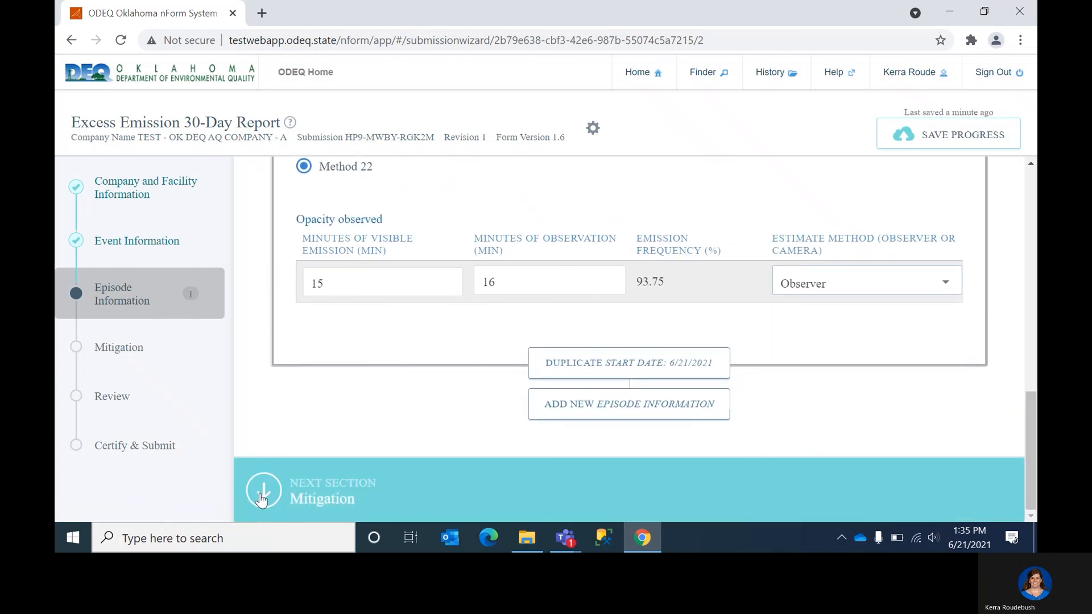
left_click(261, 494)
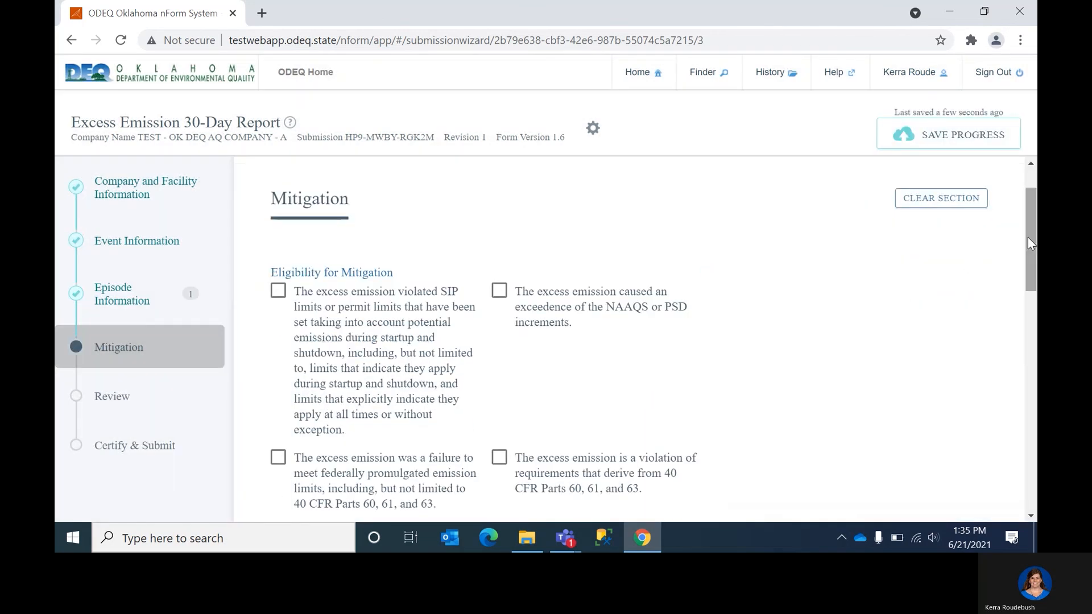
left_click_drag(1028, 237, 1031, 268)
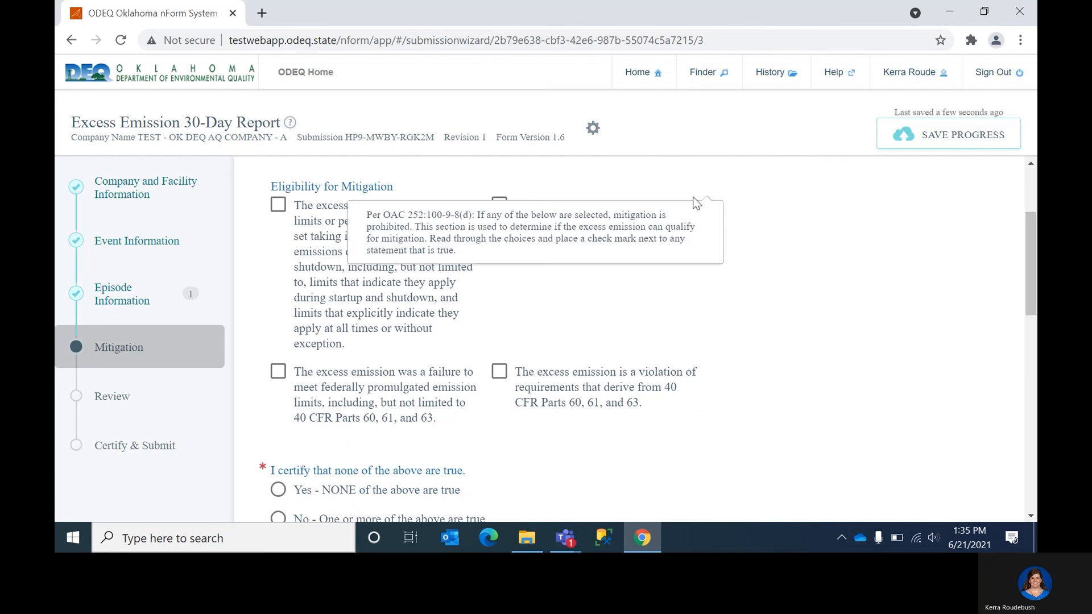
left_click(284, 206)
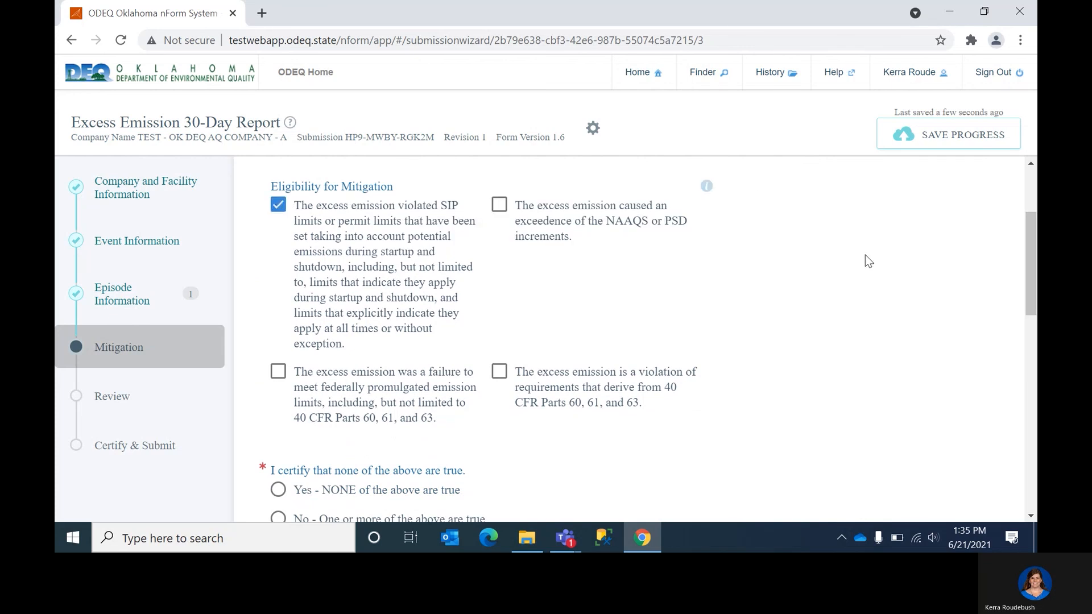
Step: Answer the certification question with "No - One or more of the above are true" and proceed to the Review section
left_click_drag(1025, 243, 1033, 306)
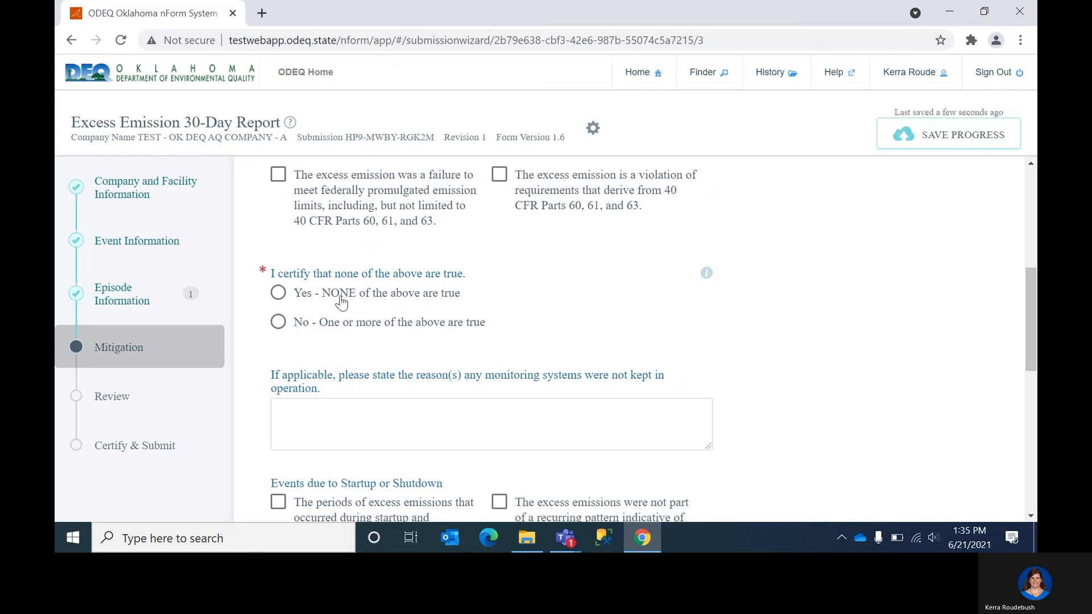
left_click(279, 323)
left_click_drag(1030, 312, 1034, 451)
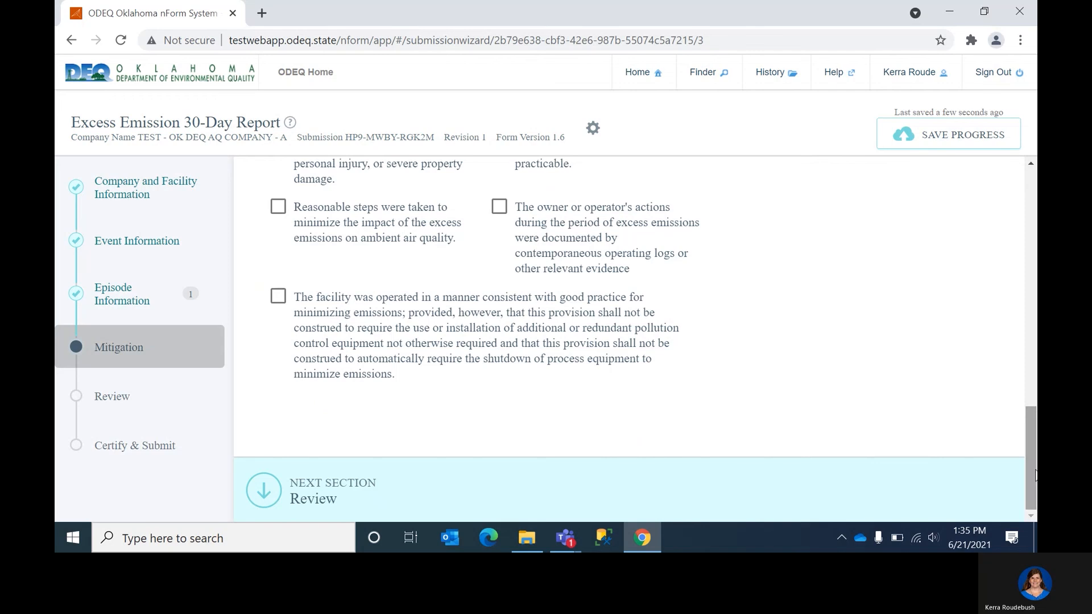
left_click(265, 487)
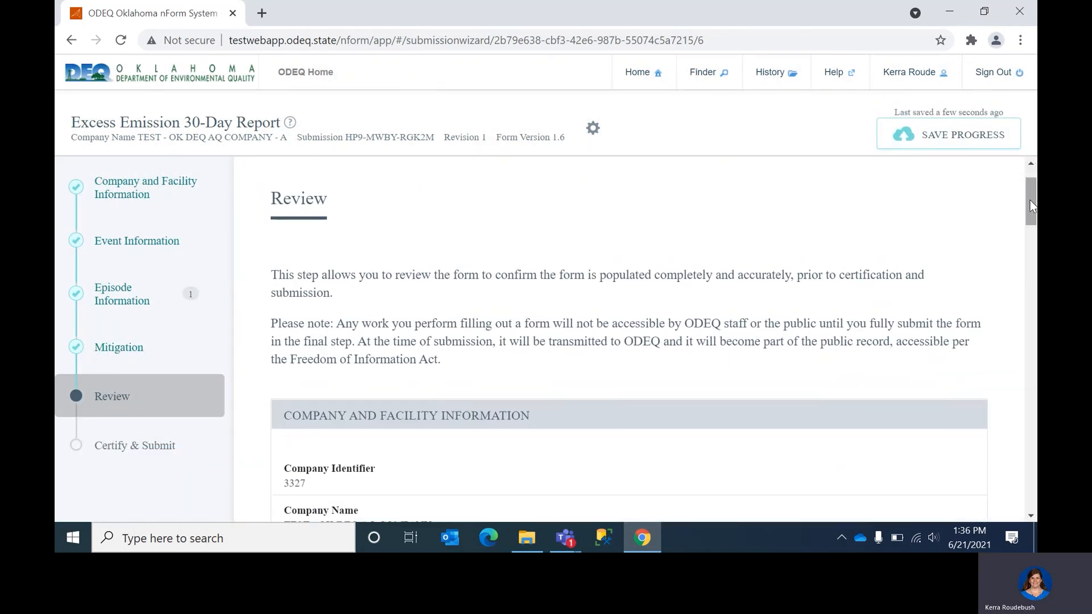
Step: Review the completed report, submit it through the Certify & Submit section and return to the home page
left_click_drag(1034, 210, 1018, 493)
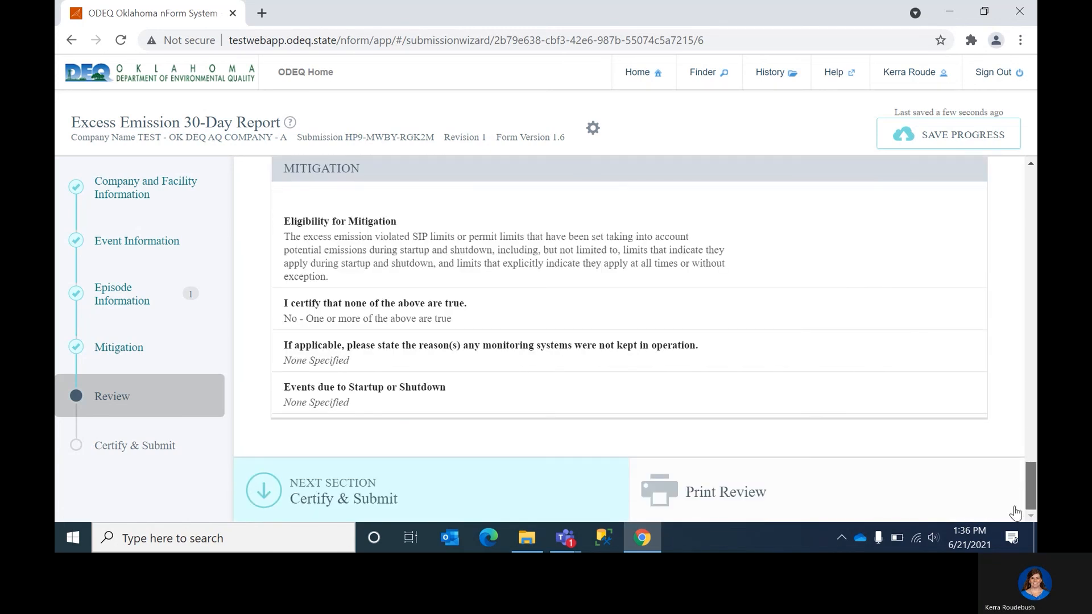
left_click(267, 496)
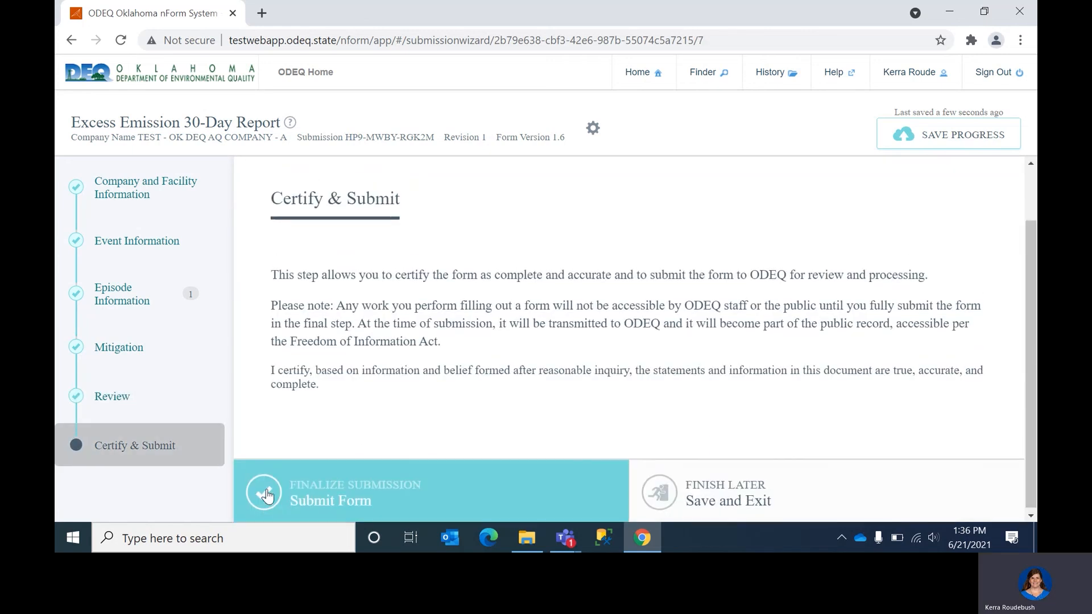
left_click(267, 496)
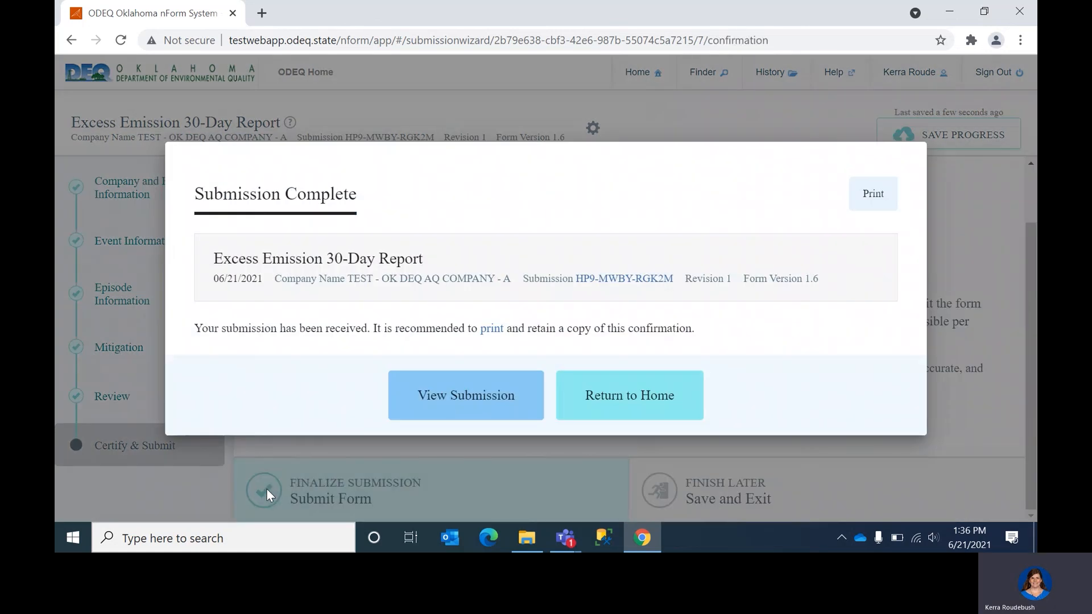
left_click(621, 393)
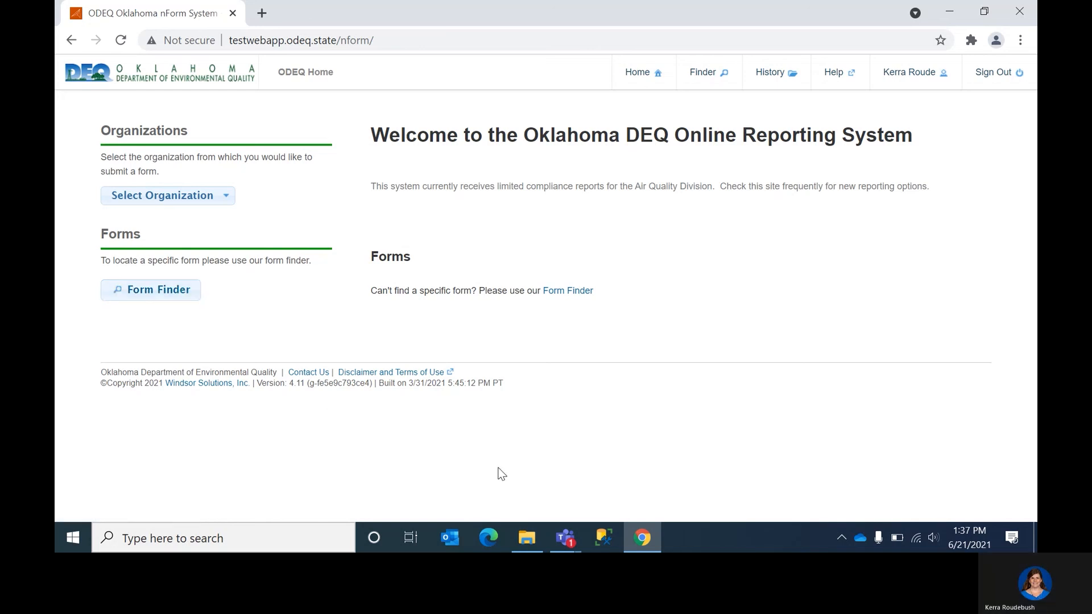
left_click(569, 533)
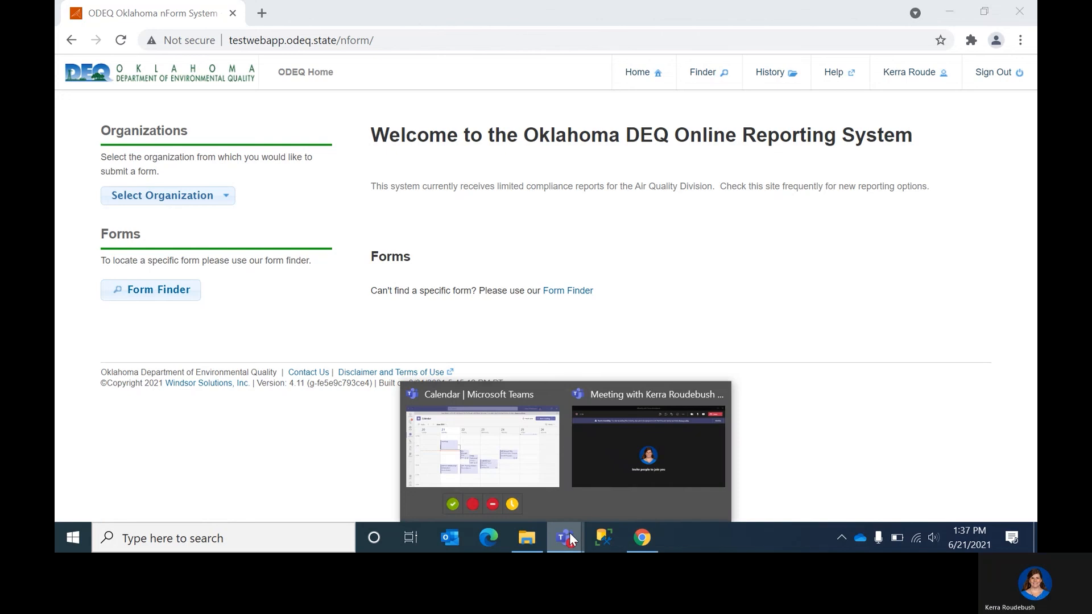
left_click(608, 472)
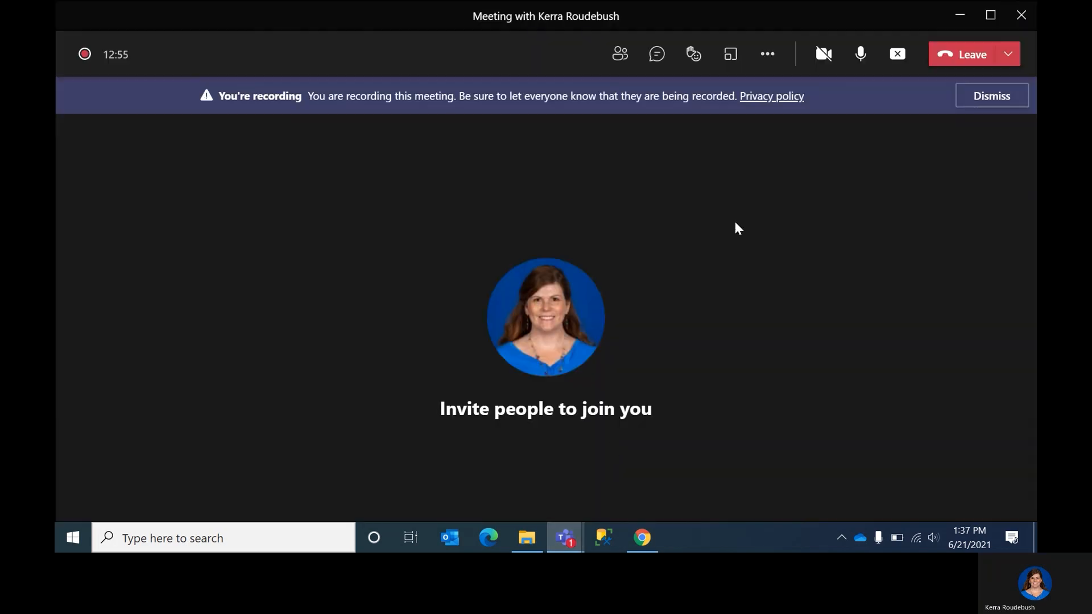
left_click(765, 54)
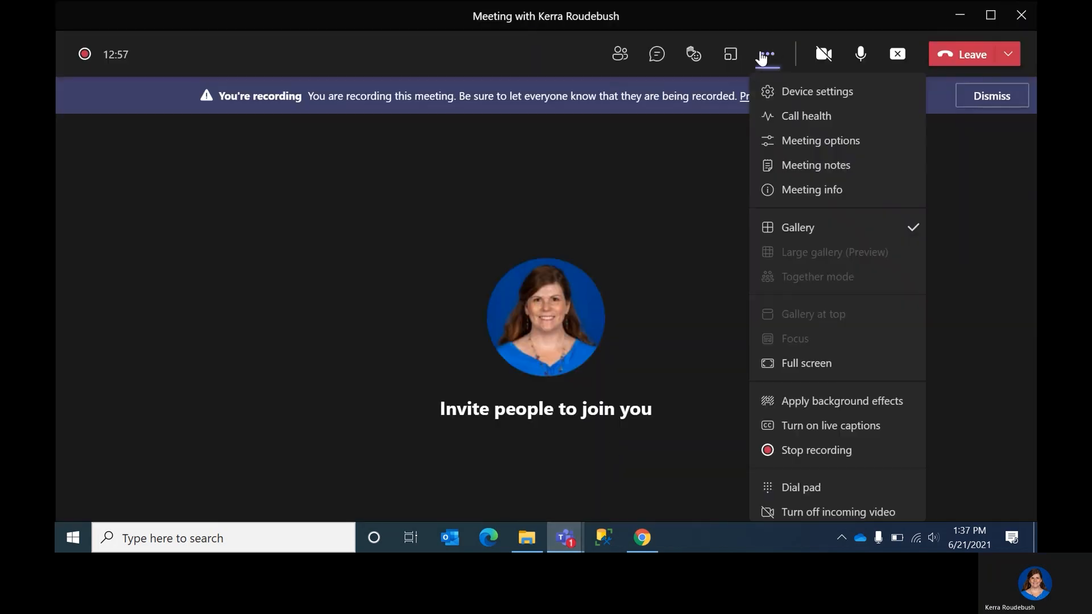